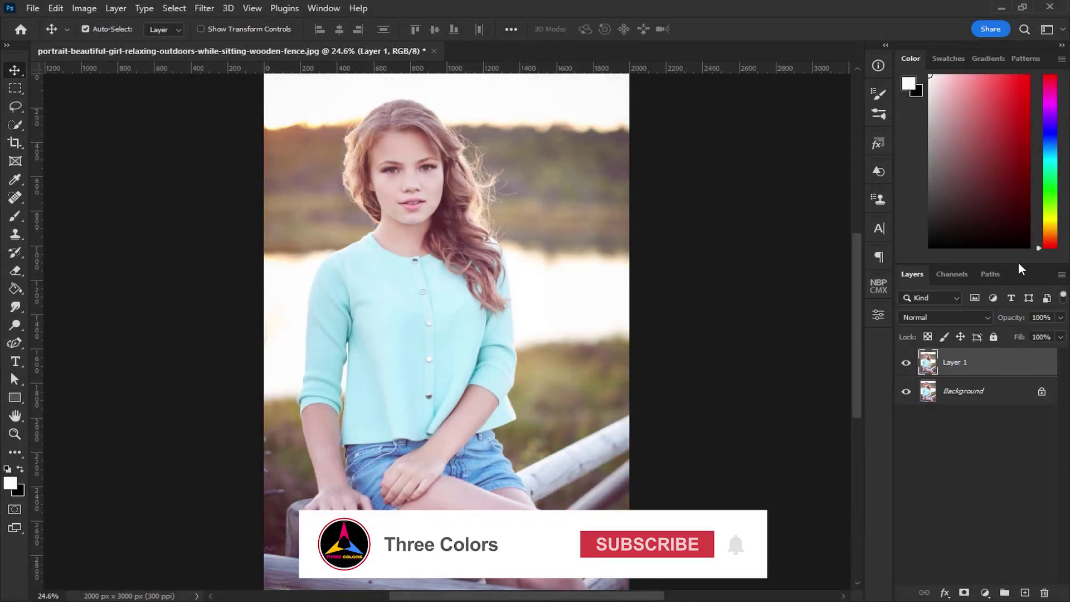
Select the girl on Layer 1 with Select Subject and extend the selection to the wooden fence she sits on.
{"action": "left_click_drag", "start_coordinate": [1019, 265], "coordinate": [1019, 168]}
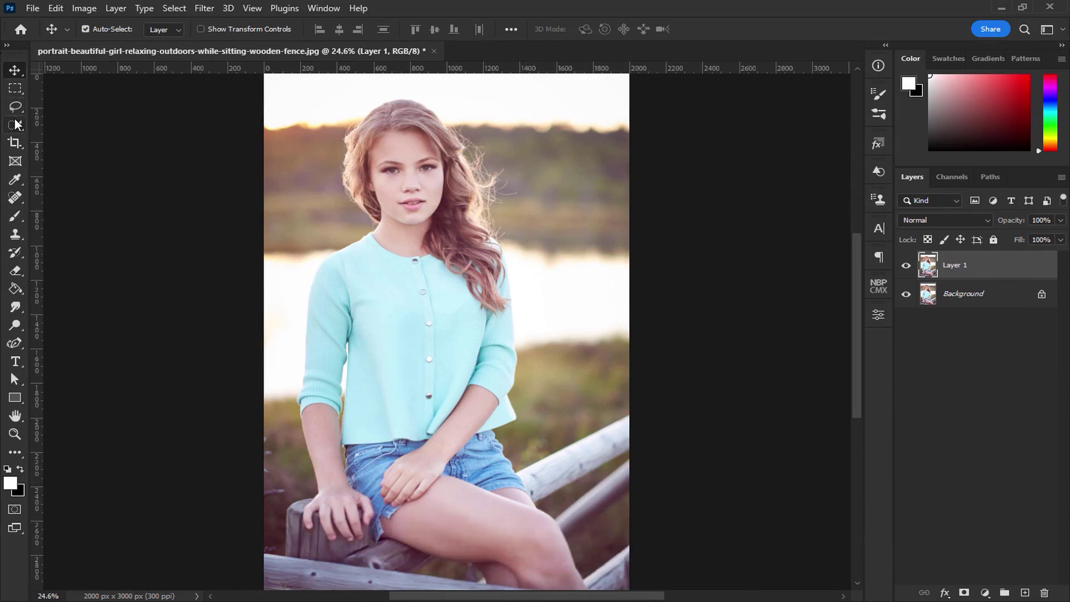
{"action": "key", "text": "w"}
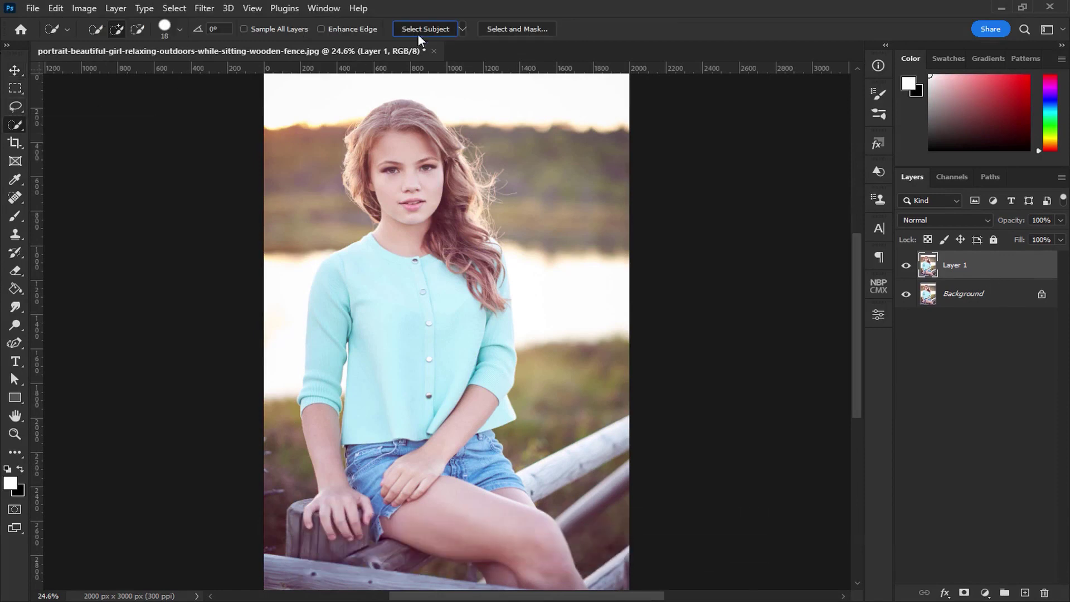
{"action": "left_click", "coordinate": [18, 102]}
{"action": "left_click", "coordinate": [73, 119]}
{"action": "scroll", "coordinate": [607, 438], "scroll_direction": "up", "scroll_amount": 7}
{"action": "mouse_move", "coordinate": [588, 431]}
{"action": "left_mouse_down"}
{"action": "mouse_move", "coordinate": [581, 329]}
{"action": "mouse_move", "coordinate": [550, 282]}
{"action": "left_mouse_up"}
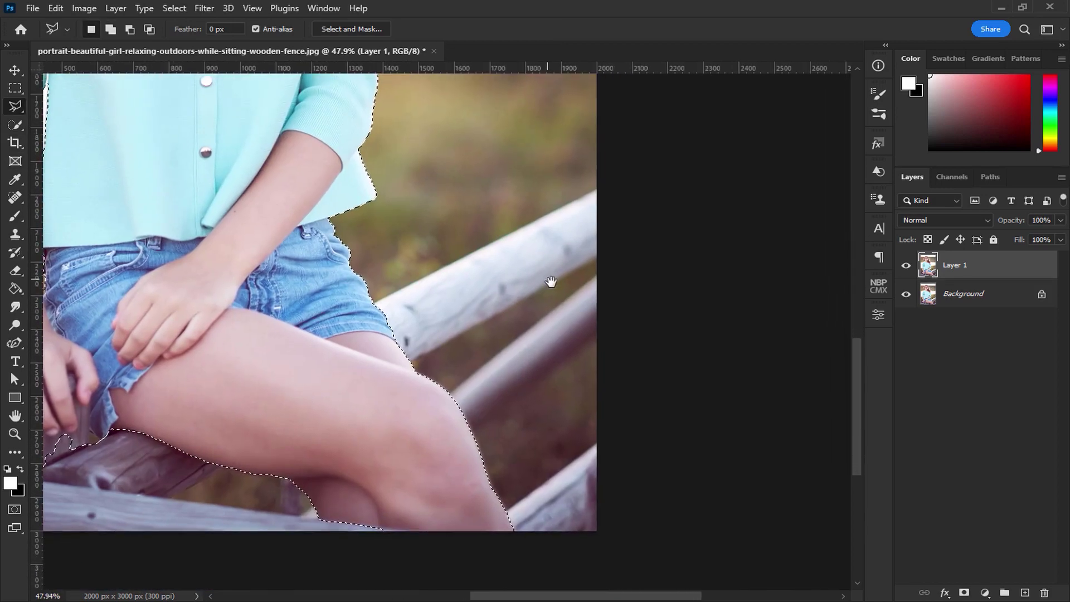
{"action": "left_click", "coordinate": [15, 124]}
{"action": "mouse_move", "coordinate": [250, 341]}
{"action": "left_mouse_down"}
{"action": "mouse_move", "coordinate": [469, 291]}
{"action": "mouse_move", "coordinate": [350, 489]}
{"action": "mouse_move", "coordinate": [587, 494]}
{"action": "left_mouse_up"}
{"action": "left_click_drag", "start_coordinate": [357, 502], "coordinate": [223, 465]}
{"action": "left_click_drag", "start_coordinate": [685, 430], "coordinate": [281, 487]}
Subtract the background gap between the upper and middle fence rails from the selection with the Polygonal Lasso.
{"action": "left_click", "coordinate": [15, 106]}
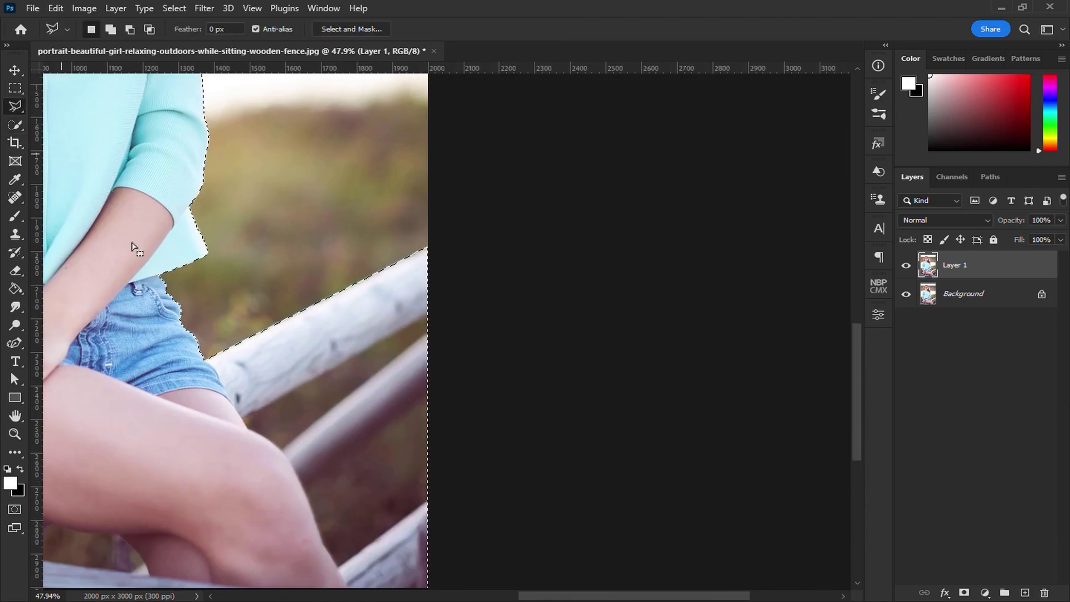
{"action": "scroll", "coordinate": [240, 438], "scroll_direction": "up", "scroll_amount": 2}
{"action": "left_click", "coordinate": [247, 421]}
{"action": "left_click", "coordinate": [552, 253]}
{"action": "left_click", "coordinate": [529, 312]}
{"action": "left_click", "coordinate": [471, 316]}
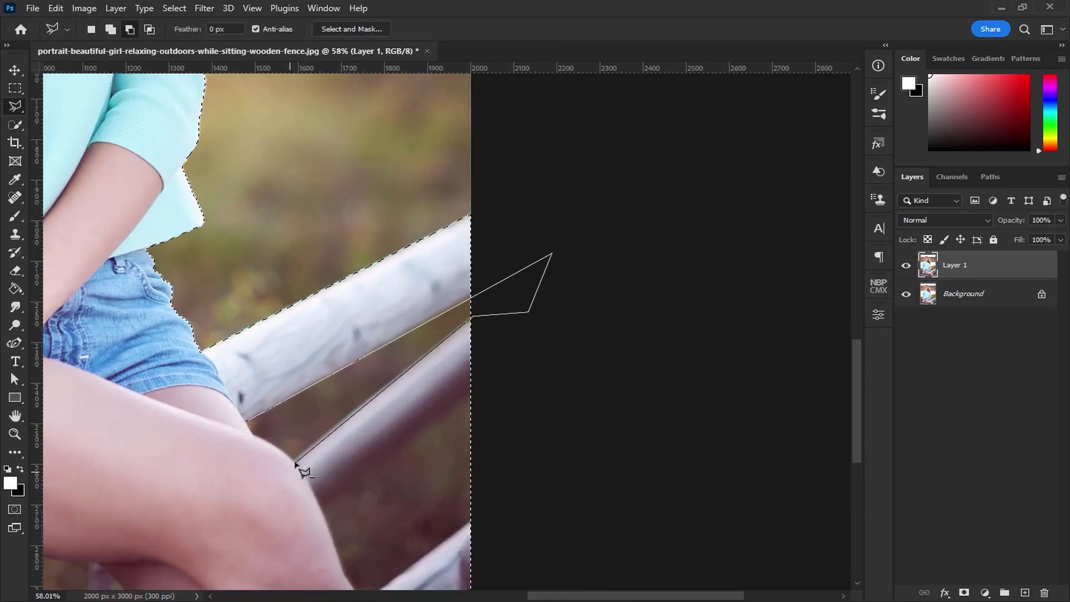
{"action": "left_click", "coordinate": [295, 461]}
{"action": "left_click", "coordinate": [282, 449]}
{"action": "left_click", "coordinate": [265, 440]}
{"action": "left_click", "coordinate": [252, 434]}
{"action": "left_click", "coordinate": [247, 420]}
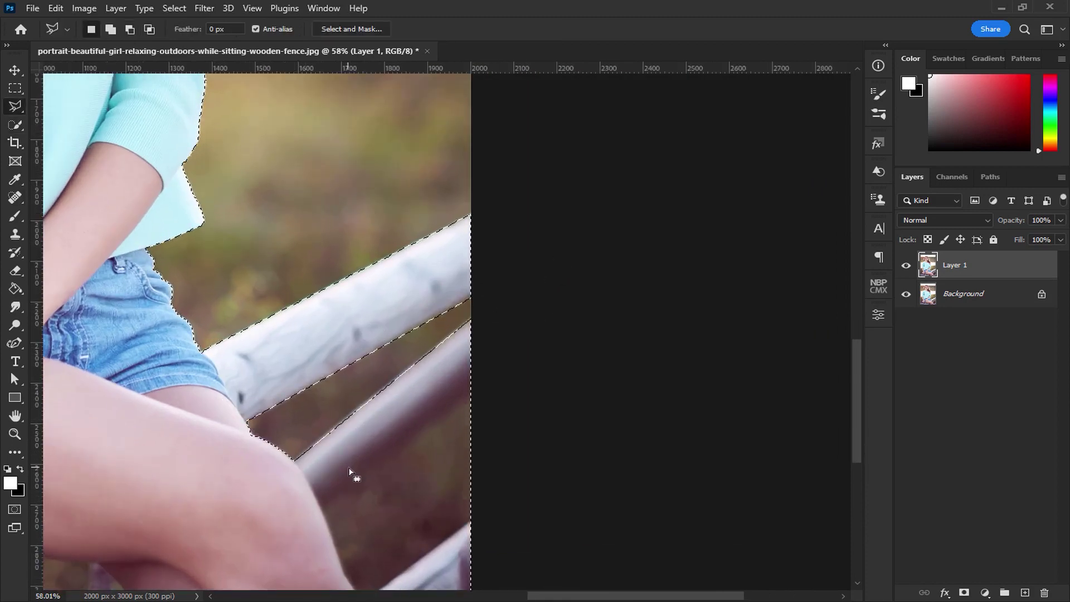
Subtract the background area below the middle fence rail, beside the girl's knee, from the selection.
{"action": "scroll", "coordinate": [364, 457], "scroll_direction": "up", "scroll_amount": 3}
{"action": "left_click_drag", "start_coordinate": [366, 456], "coordinate": [341, 357]}
{"action": "left_click", "coordinate": [283, 428], "text": "alt"}
{"action": "left_click", "coordinate": [615, 161]}
{"action": "left_click", "coordinate": [552, 326]}
{"action": "left_click", "coordinate": [484, 440]}
{"action": "left_click", "coordinate": [314, 511]}
{"action": "left_click", "coordinate": [298, 469]}
{"action": "left_click", "coordinate": [282, 429]}
Subtract the patch of background under the girl's thigh, above the lower rail, from the selection.
{"action": "mouse_move", "coordinate": [76, 509]}
{"action": "left_mouse_down"}
{"action": "mouse_move", "coordinate": [738, 409]}
{"action": "mouse_move", "coordinate": [745, 429]}
{"action": "left_mouse_up"}
{"action": "left_click", "coordinate": [692, 465], "text": "alt"}
{"action": "left_click", "coordinate": [669, 478]}
{"action": "left_click", "coordinate": [462, 450]}
{"action": "left_click", "coordinate": [543, 402]}
{"action": "left_click", "coordinate": [605, 415]}
{"action": "left_click", "coordinate": [647, 416]}
{"action": "left_click", "coordinate": [678, 442]}
{"action": "left_click", "coordinate": [692, 463]}
Subtract the tiny gap between the post and shorts and the background gap between the forearm and shorts from the selection.
{"action": "scroll", "coordinate": [303, 337], "scroll_direction": "up", "scroll_amount": 3}
{"action": "left_click_drag", "start_coordinate": [369, 350], "coordinate": [494, 418]}
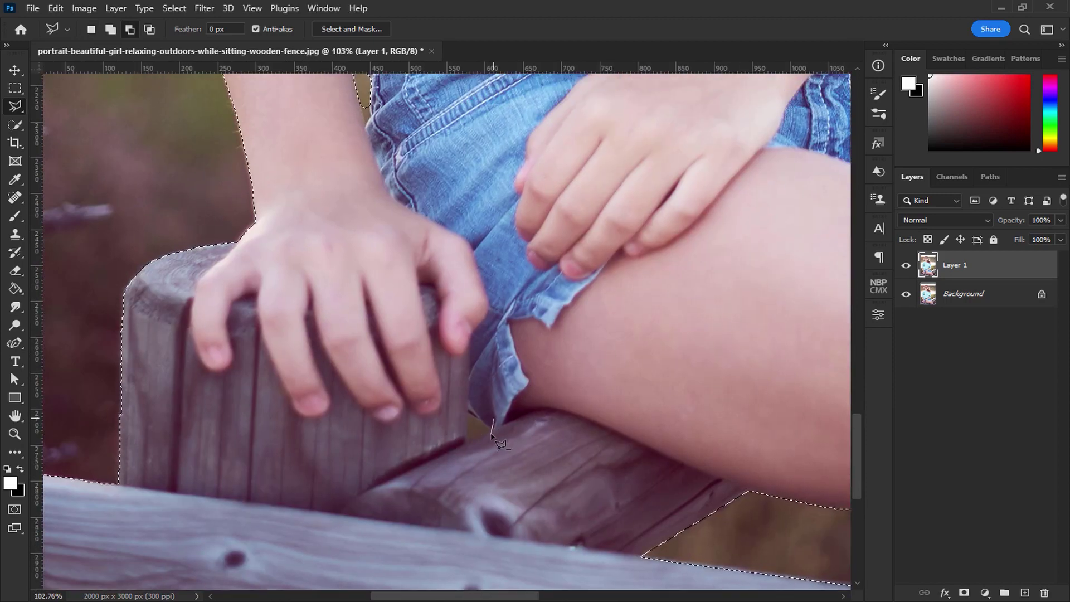
{"action": "left_click_drag", "start_coordinate": [356, 86], "coordinate": [483, 312]}
{"action": "scroll", "coordinate": [484, 304], "scroll_direction": "up", "scroll_amount": 8}
{"action": "left_click", "coordinate": [461, 307]}
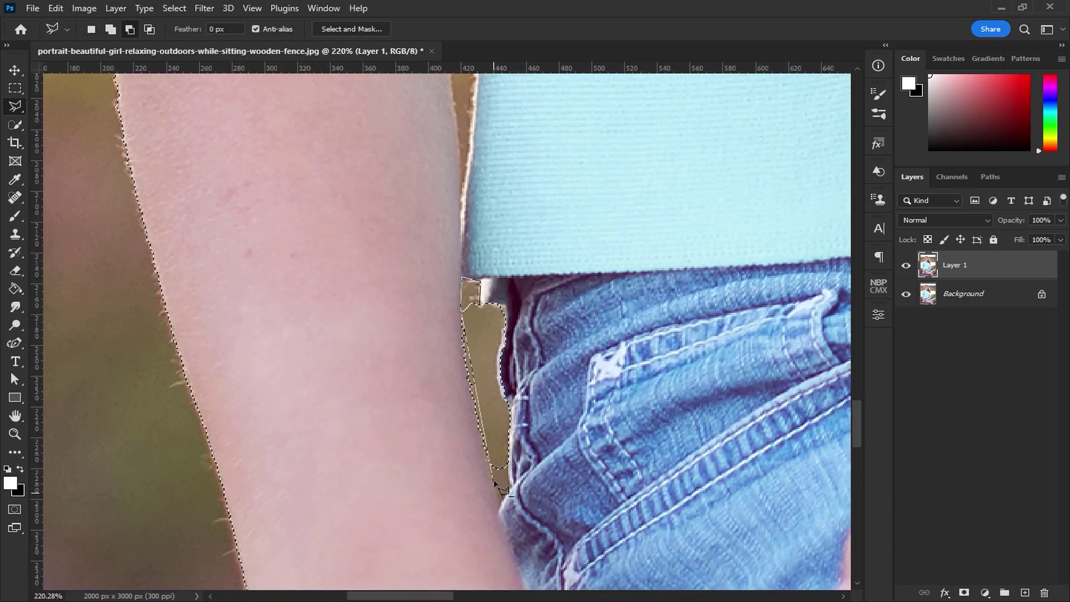
{"action": "left_click", "coordinate": [499, 504]}
{"action": "left_click", "coordinate": [510, 485]}
{"action": "left_click", "coordinate": [506, 469]}
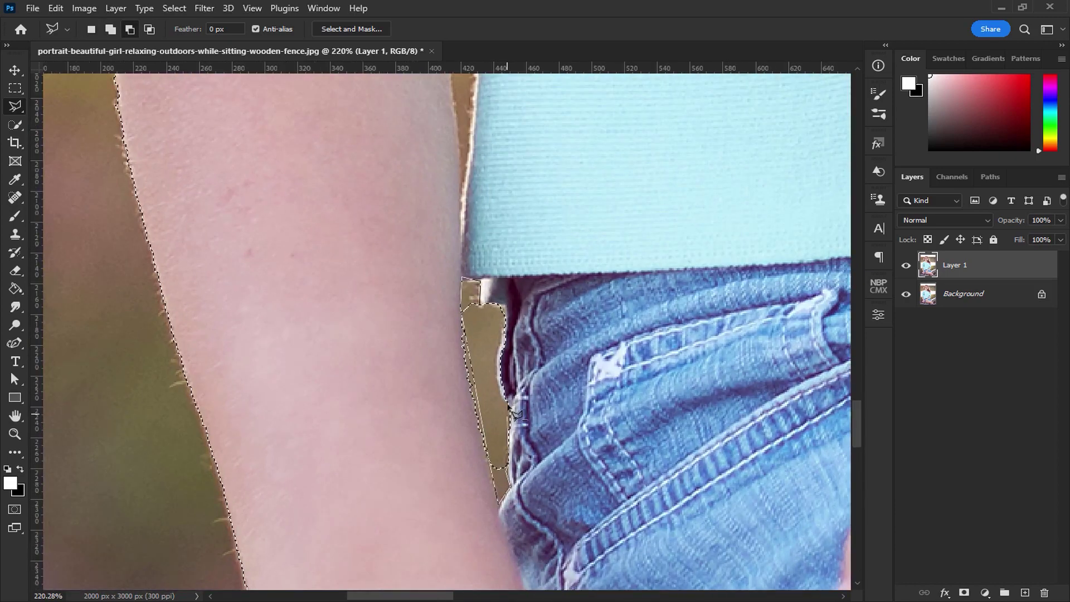
{"action": "left_click", "coordinate": [481, 281]}
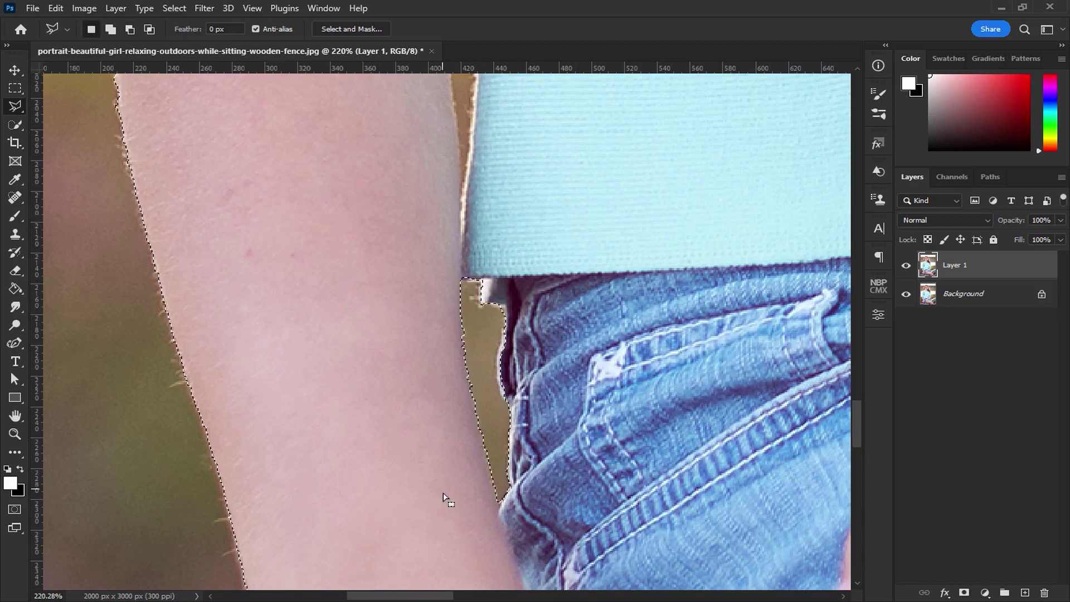
Subtract the narrow background strip between the sleeve cuff, forearm and shirt hem from the selection.
{"action": "right_click", "coordinate": [15, 106]}
{"action": "left_click", "coordinate": [61, 107]}
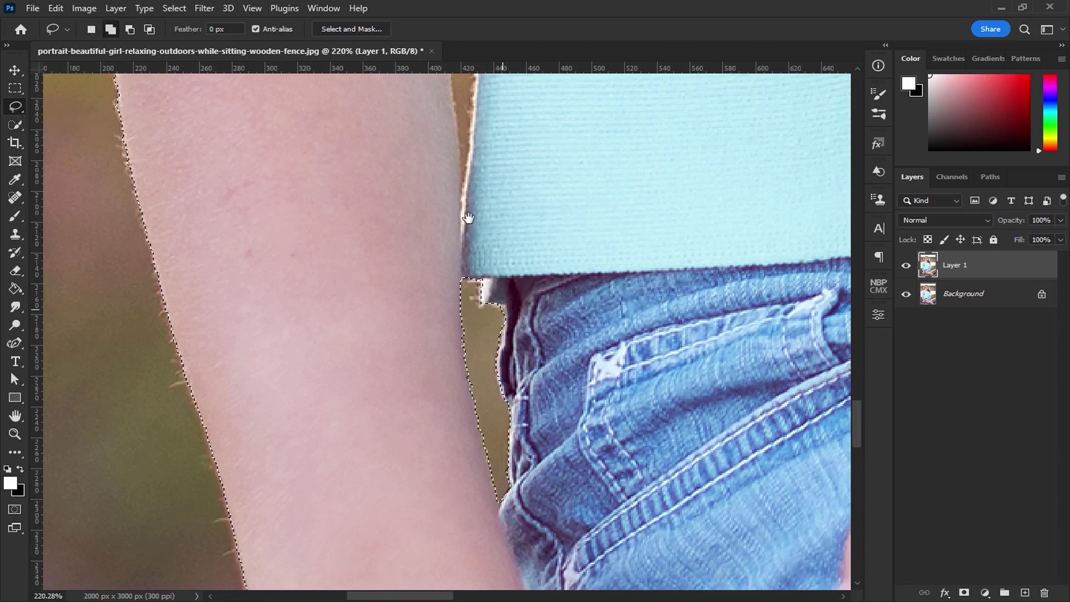
{"action": "left_click_drag", "start_coordinate": [510, 312], "coordinate": [453, 565]}
{"action": "right_click", "coordinate": [16, 107]}
{"action": "left_click", "coordinate": [63, 120]}
{"action": "left_click", "coordinate": [388, 295]}
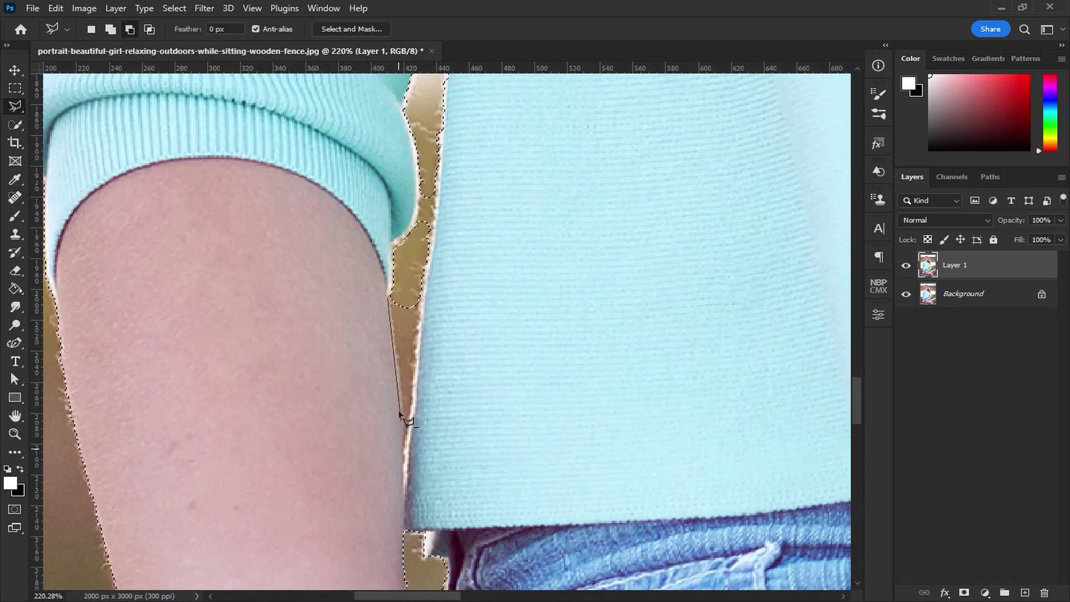
{"action": "left_click", "coordinate": [405, 491]}
{"action": "left_click", "coordinate": [435, 221]}
{"action": "left_click", "coordinate": [438, 192]}
{"action": "left_click", "coordinate": [419, 192]}
{"action": "left_click", "coordinate": [416, 221]}
{"action": "left_click", "coordinate": [393, 249]}
{"action": "left_click", "coordinate": [388, 297]}
Subtract the remaining white gap between the sleeve and the shirt's side, up to the armpit, from the selection.
{"action": "left_click_drag", "start_coordinate": [418, 228], "coordinate": [358, 546]}
{"action": "left_click_drag", "start_coordinate": [393, 137], "coordinate": [370, 473]}
{"action": "left_click", "coordinate": [378, 435]}
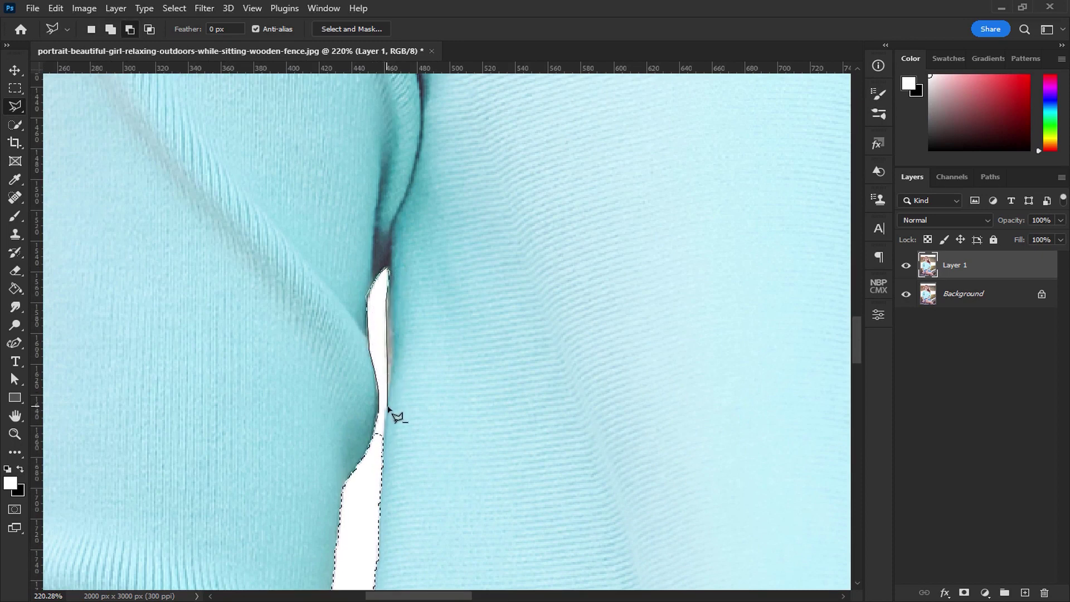
{"action": "left_click", "coordinate": [381, 439]}
{"action": "scroll", "coordinate": [375, 490], "scroll_direction": "down", "scroll_amount": 3}
{"action": "key", "text": "ctrl+0"}
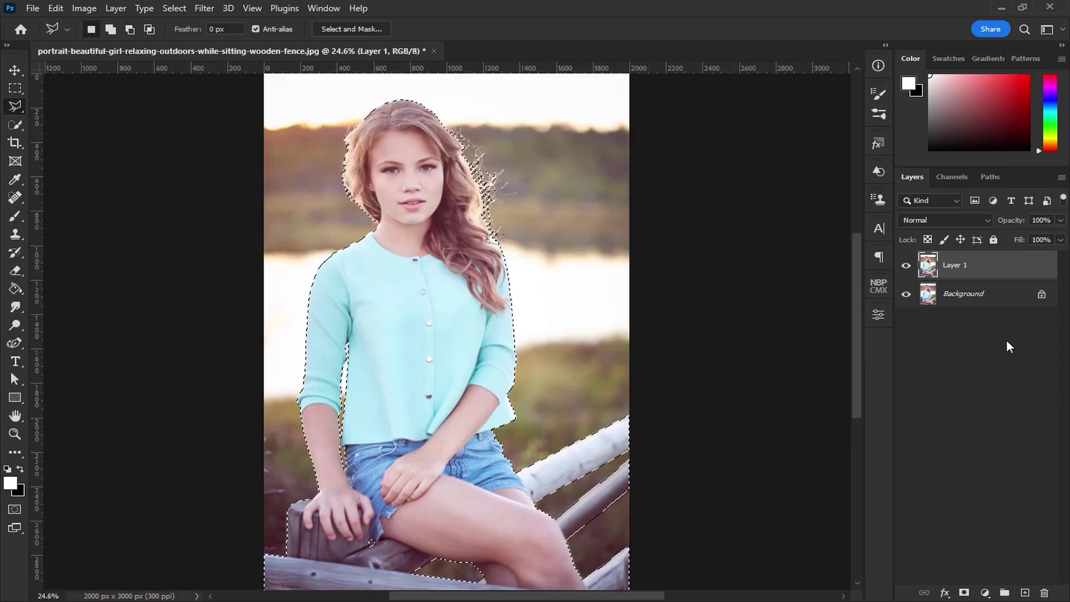
Mask Layer 1 with the selection and duplicate the Background layer.
{"action": "left_click", "coordinate": [964, 594]}
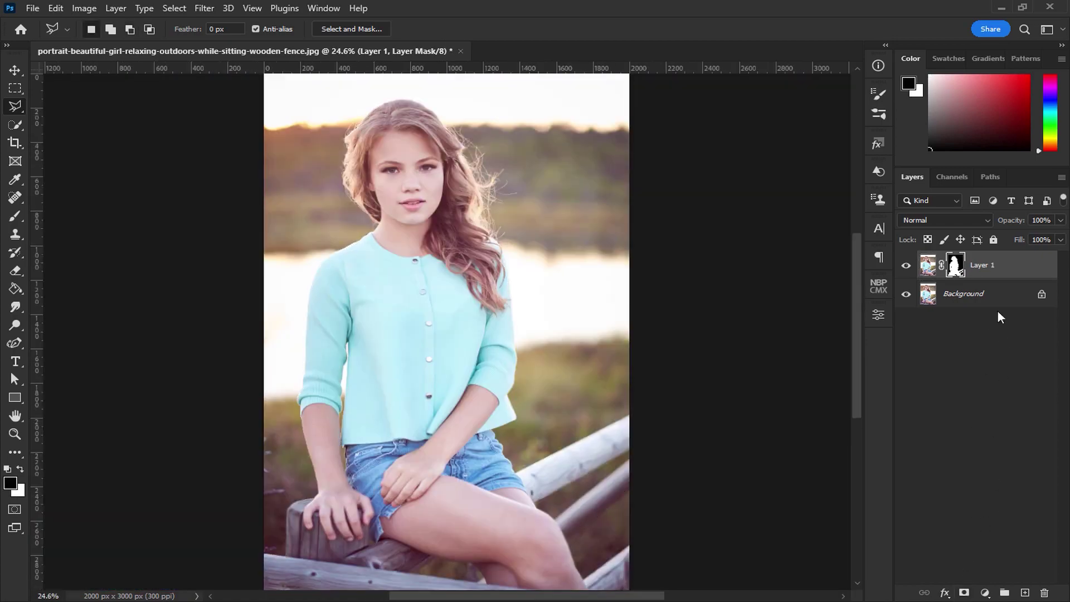
{"action": "left_click", "coordinate": [996, 300]}
{"action": "key", "text": "ctrl+j"}
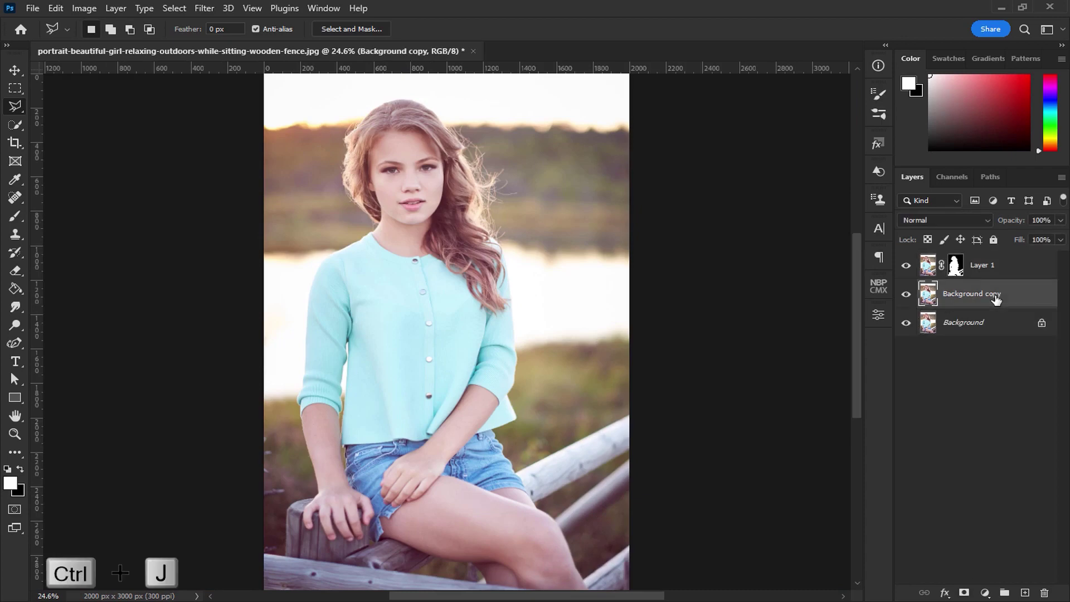
Load Layer 1's mask as a selection on the Background copy and expand the selection.
{"action": "left_click", "coordinate": [955, 266], "text": "ctrl"}
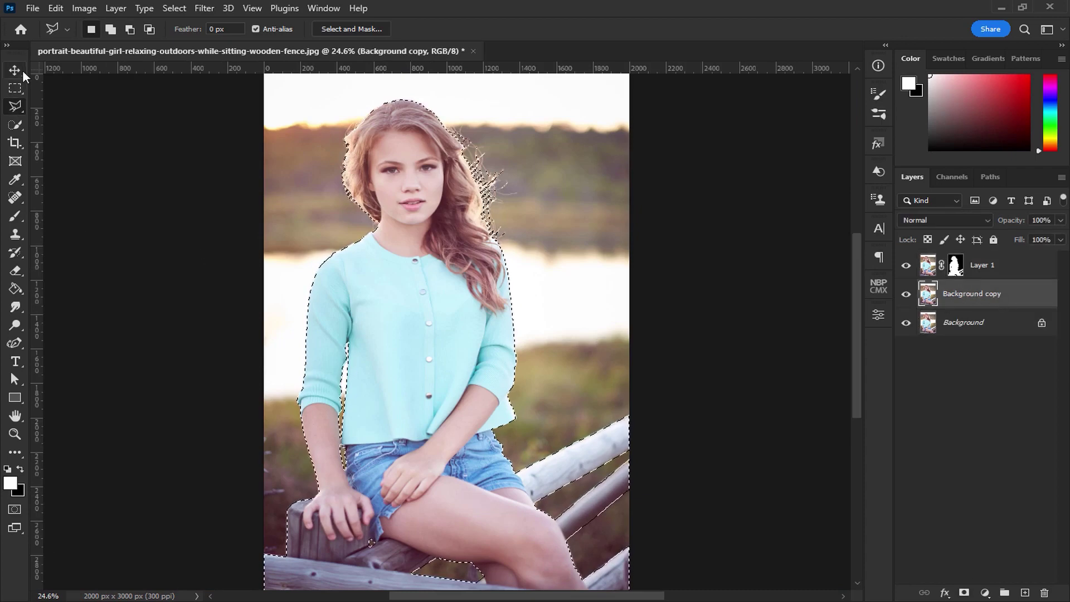
{"action": "key", "text": "v"}
{"action": "left_click", "coordinate": [174, 7]}
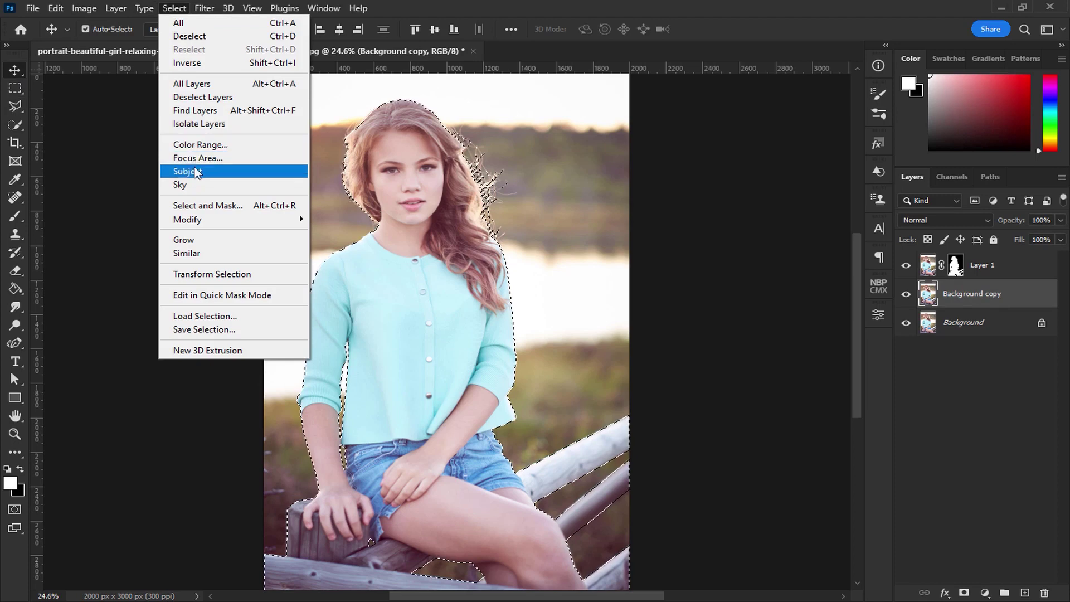
{"action": "mouse_move", "coordinate": [190, 220]}
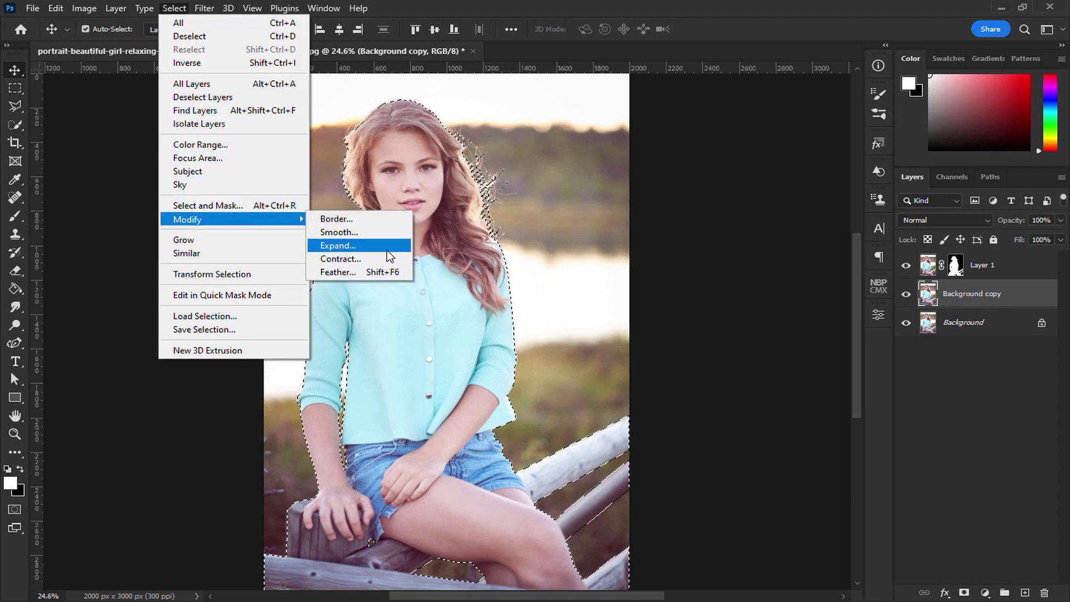
{"action": "left_click", "coordinate": [368, 244]}
{"action": "left_click", "coordinate": [604, 190]}
Add a loose Lasso area around the head and stray hair to the expanded selection.
{"action": "left_click_drag", "start_coordinate": [15, 106], "coordinate": [71, 112]}
{"action": "left_click", "coordinate": [71, 112]}
{"action": "scroll", "coordinate": [486, 211], "scroll_direction": "up", "scroll_amount": 7}
{"action": "left_click_drag", "start_coordinate": [447, 208], "coordinate": [461, 363]}
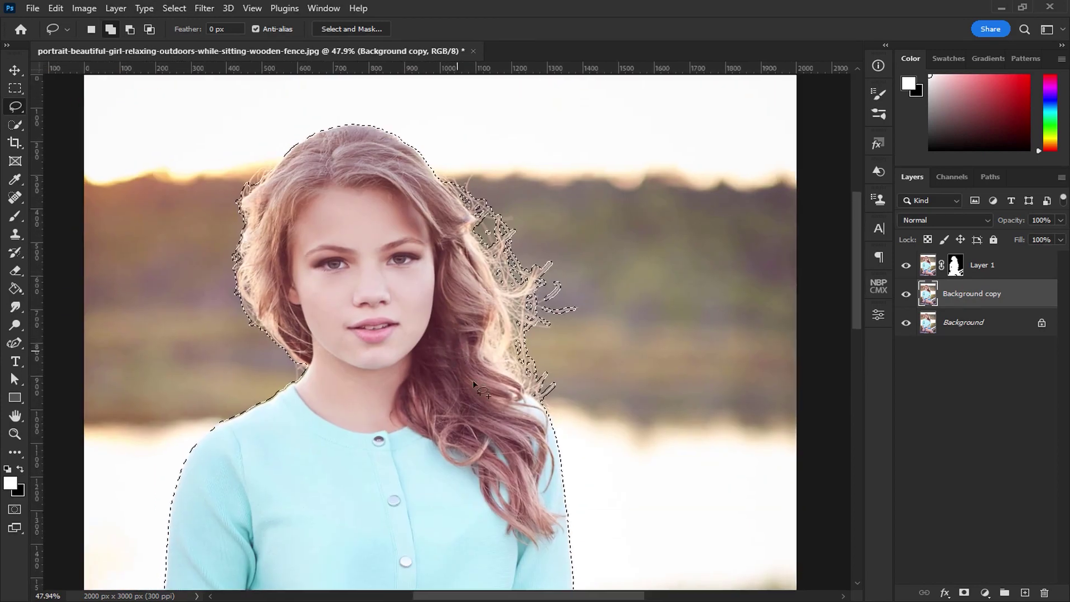
{"action": "mouse_move", "coordinate": [526, 429]}
{"action": "left_mouse_down"}
{"action": "mouse_move", "coordinate": [555, 425]}
{"action": "mouse_move", "coordinate": [569, 398]}
{"action": "left_mouse_up"}
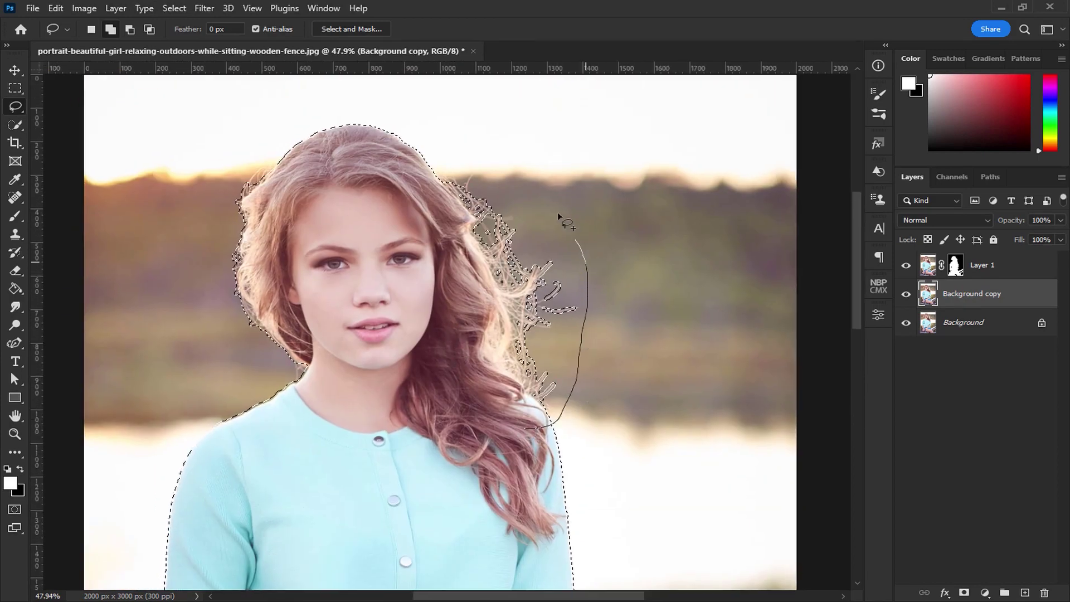
{"action": "mouse_move", "coordinate": [426, 124]}
{"action": "left_mouse_down"}
{"action": "mouse_move", "coordinate": [349, 109]}
{"action": "mouse_move", "coordinate": [254, 123]}
{"action": "left_mouse_up"}
{"action": "left_click_drag", "start_coordinate": [276, 412], "coordinate": [277, 413]}
Replace the selected girl and fence on the Background copy with a content-aware fill, and deselect.
{"action": "scroll", "coordinate": [353, 433], "scroll_direction": "down", "scroll_amount": 2}
{"action": "left_click_drag", "start_coordinate": [402, 573], "coordinate": [382, 157]}
{"action": "left_click_drag", "start_coordinate": [385, 332], "coordinate": [392, 309]}
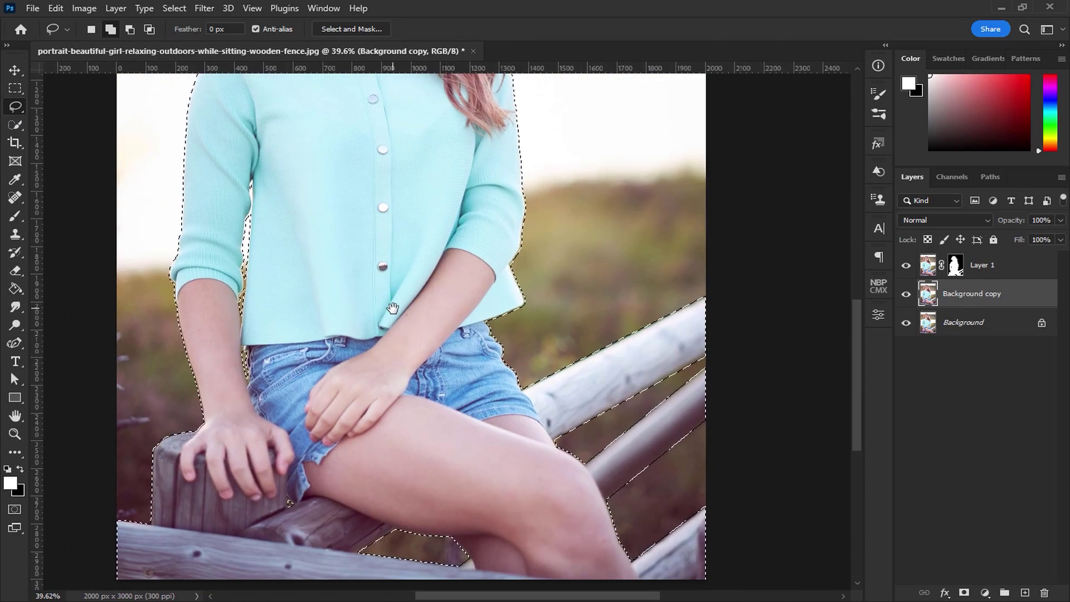
{"action": "scroll", "coordinate": [400, 315], "scroll_direction": "down", "scroll_amount": 2}
{"action": "left_click", "coordinate": [57, 9]}
{"action": "left_click", "coordinate": [78, 226]}
{"action": "key", "text": "Return"}
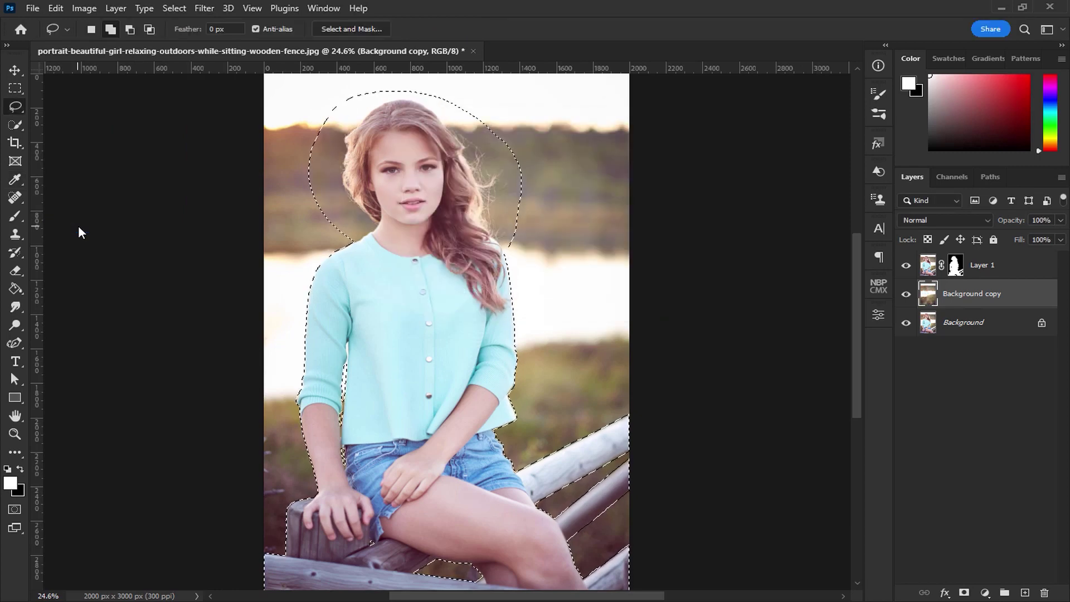
{"action": "key", "text": "ctrl+d"}
{"action": "left_click", "coordinate": [15, 70]}
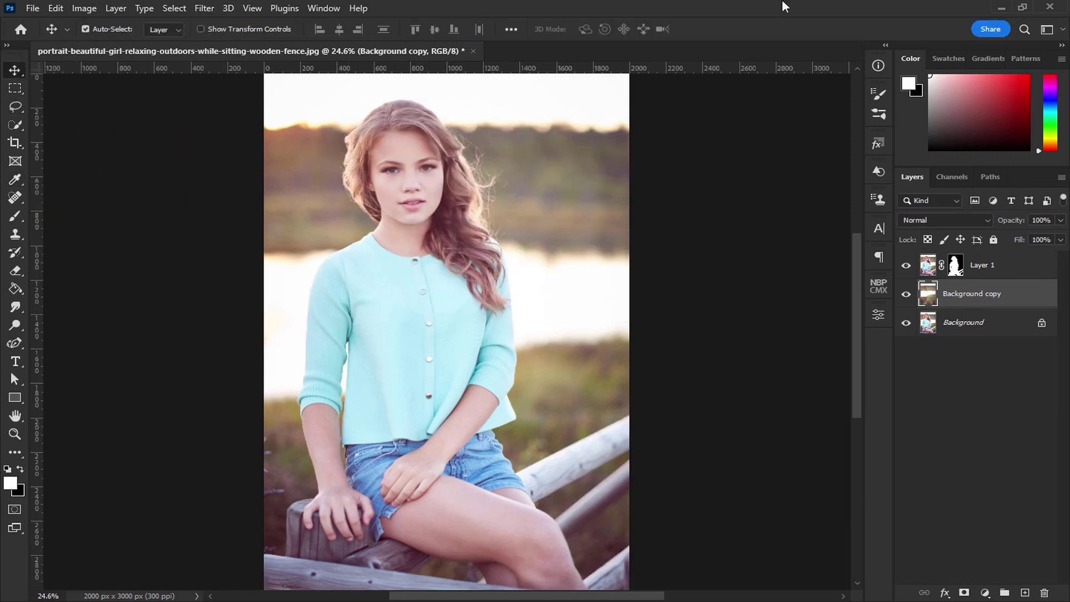
Hide Layer 1 and heal the bluish spot along the bright water's upper edge with the Spot Healing Brush.
{"action": "left_click", "coordinate": [906, 266]}
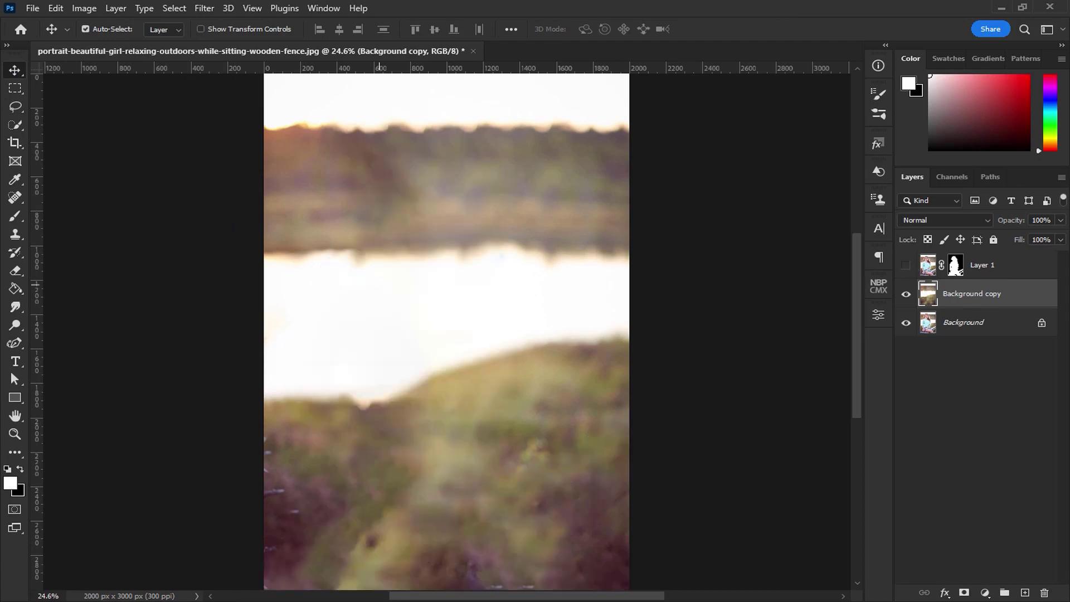
{"action": "left_click", "coordinate": [15, 196]}
{"action": "scroll", "coordinate": [378, 225], "scroll_direction": "up", "scroll_amount": 3}
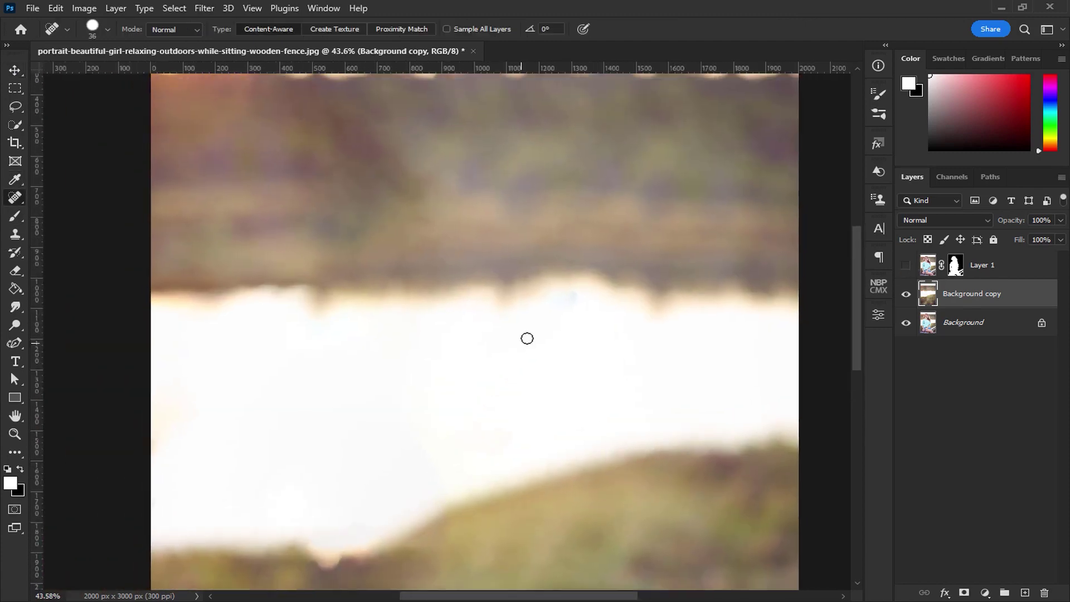
{"action": "left_click_drag", "start_coordinate": [570, 291], "coordinate": [574, 289]}
{"action": "right_click", "coordinate": [571, 309], "text": "alt"}
{"action": "scroll", "coordinate": [574, 309], "scroll_direction": "up", "scroll_amount": 3}
{"action": "left_click", "coordinate": [568, 291]}
{"action": "right_click", "coordinate": [542, 375], "text": "alt"}
{"action": "scroll", "coordinate": [540, 339], "scroll_direction": "down", "scroll_amount": 3}
Heal the leftover fence traces in the lower-right foliage of the Background copy with the Spot Healing Brush.
{"action": "left_click_drag", "start_coordinate": [508, 339], "coordinate": [474, 217]}
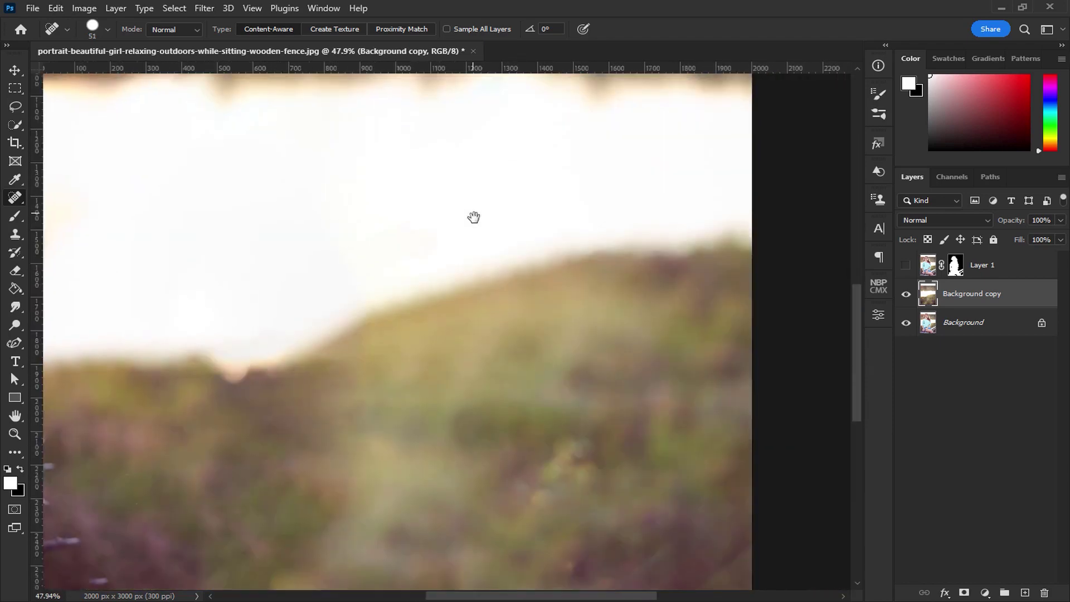
{"action": "left_click_drag", "start_coordinate": [550, 458], "coordinate": [554, 287]}
{"action": "left_click_drag", "start_coordinate": [690, 334], "coordinate": [626, 406]}
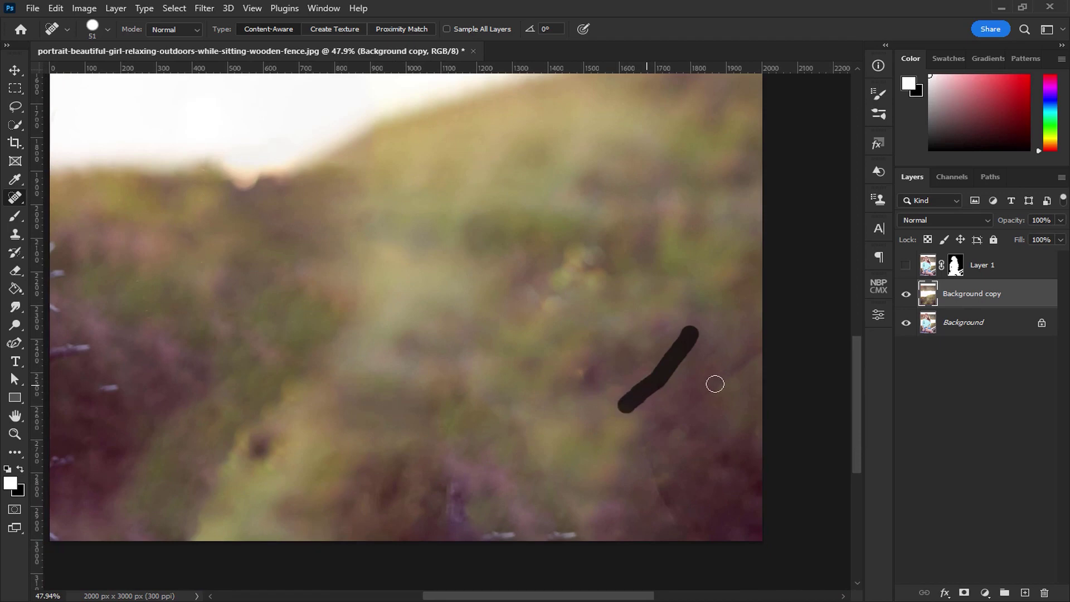
{"action": "mouse_move", "coordinate": [757, 348]}
{"action": "left_mouse_down"}
{"action": "mouse_move", "coordinate": [652, 440]}
{"action": "mouse_move", "coordinate": [667, 520]}
{"action": "left_mouse_up"}
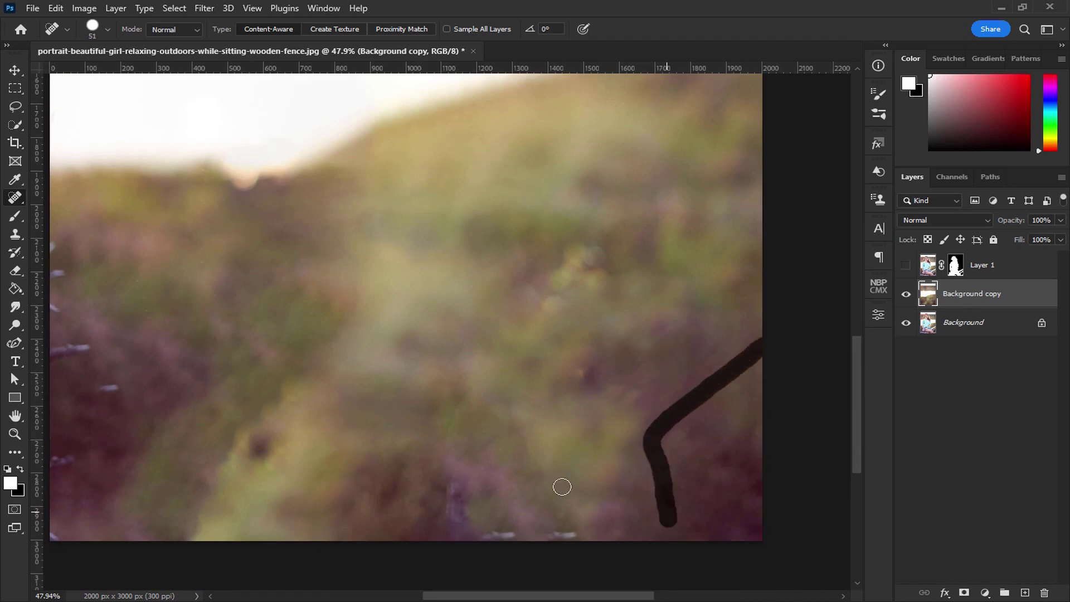
Heal the small blemishes in the lower-left foliage and the pale streaks along the image's bottom edge.
{"action": "left_click_drag", "start_coordinate": [367, 411], "coordinate": [542, 431]}
{"action": "left_click_drag", "start_coordinate": [284, 409], "coordinate": [283, 411]}
{"action": "left_click_drag", "start_coordinate": [240, 479], "coordinate": [241, 479]}
{"action": "left_click_drag", "start_coordinate": [614, 492], "coordinate": [636, 535]}
{"action": "left_click_drag", "start_coordinate": [641, 552], "coordinate": [744, 551]}
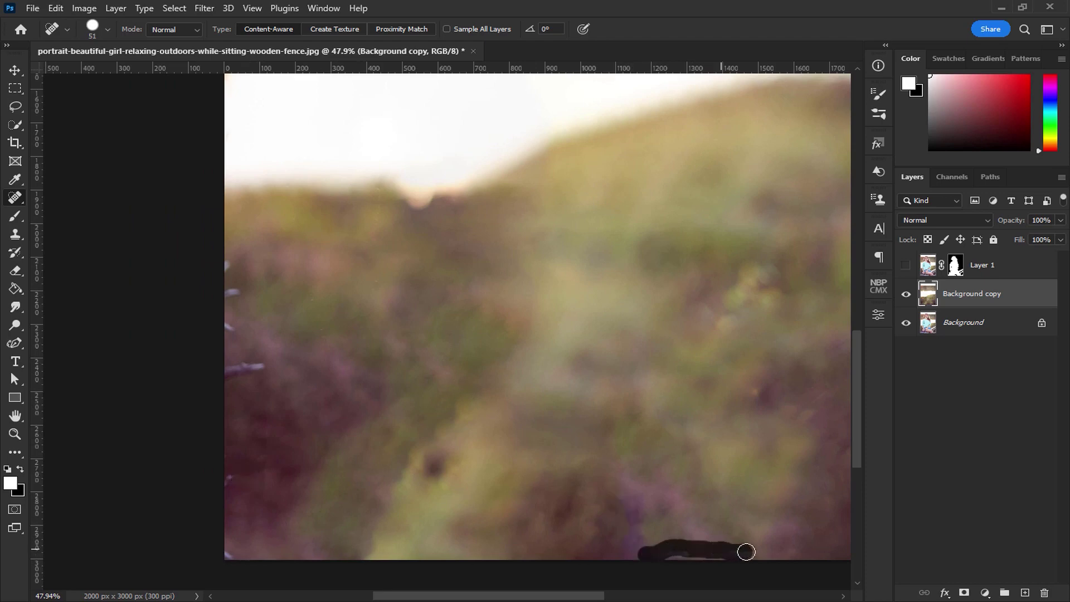
{"action": "left_click_drag", "start_coordinate": [661, 560], "coordinate": [663, 560]}
{"action": "mouse_move", "coordinate": [484, 366]}
{"action": "left_mouse_down"}
{"action": "mouse_move", "coordinate": [444, 354]}
{"action": "mouse_move", "coordinate": [390, 533]}
{"action": "mouse_move", "coordinate": [449, 445]}
{"action": "mouse_move", "coordinate": [454, 274]}
{"action": "left_mouse_up"}
{"action": "scroll", "coordinate": [429, 420], "scroll_direction": "down", "scroll_amount": 3}
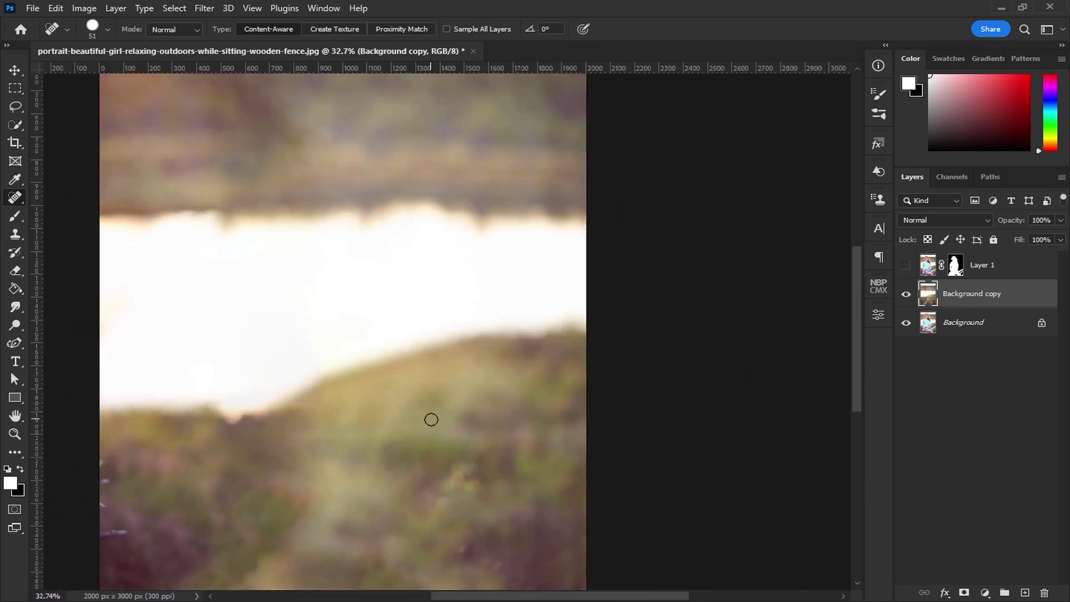
{"action": "scroll", "coordinate": [431, 419], "scroll_direction": "down", "scroll_amount": 1}
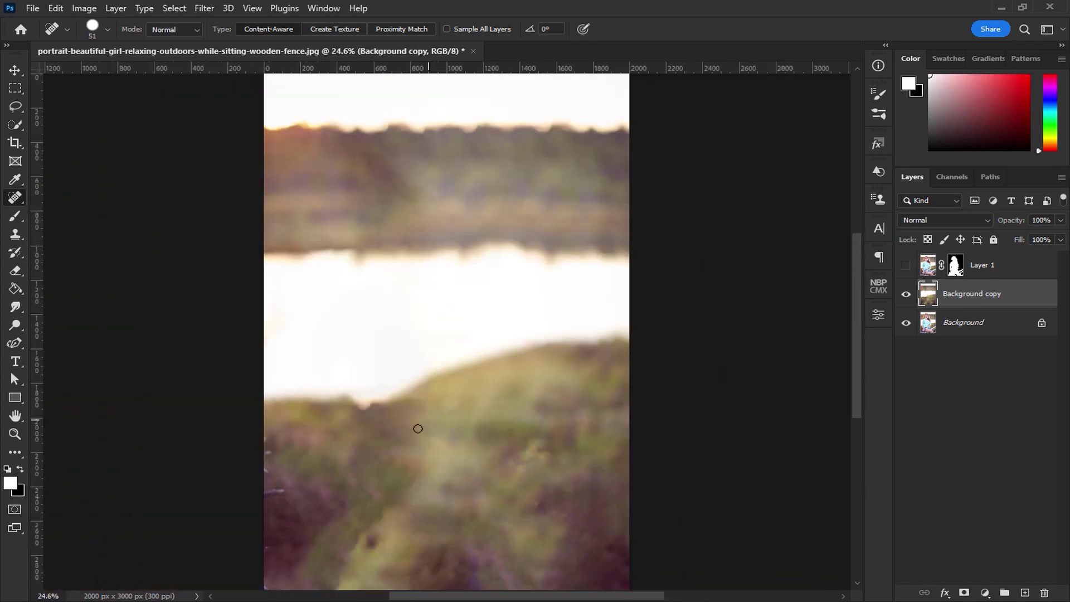
Show Layer 1 again, put the Background copy in a group named "background", and select Layer 1.
{"action": "left_click", "coordinate": [906, 266]}
{"action": "key", "text": "ctrl+g"}
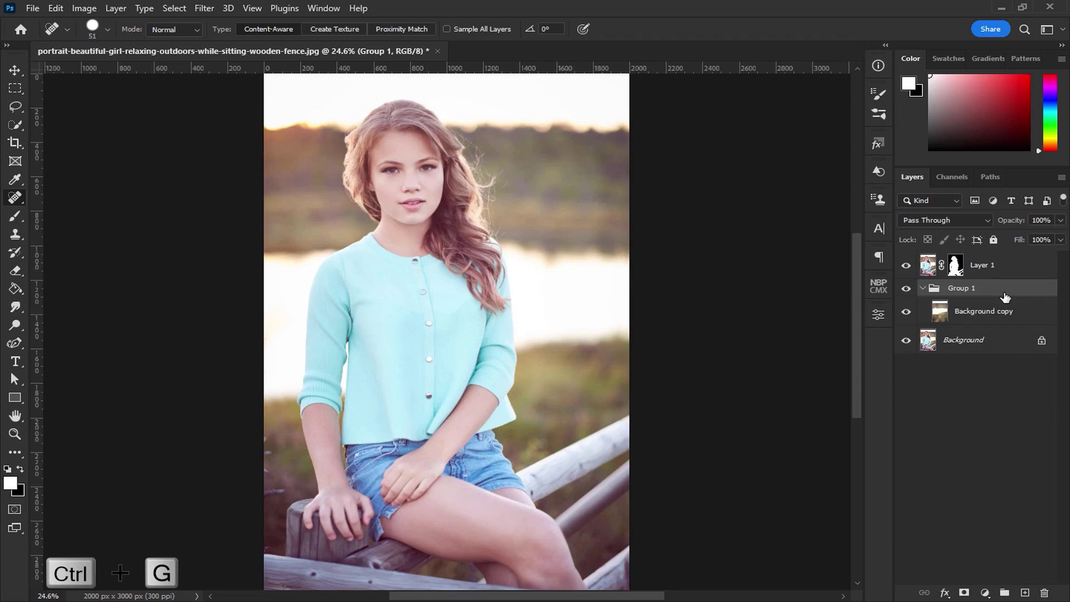
{"action": "double_click", "coordinate": [954, 289]}
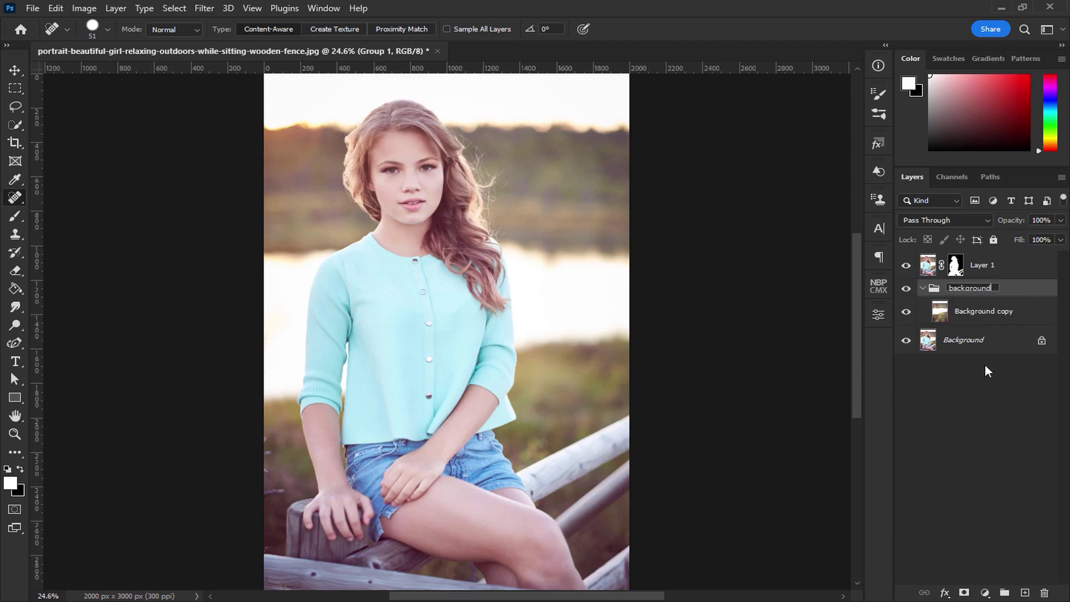
{"action": "left_click", "coordinate": [1016, 270]}
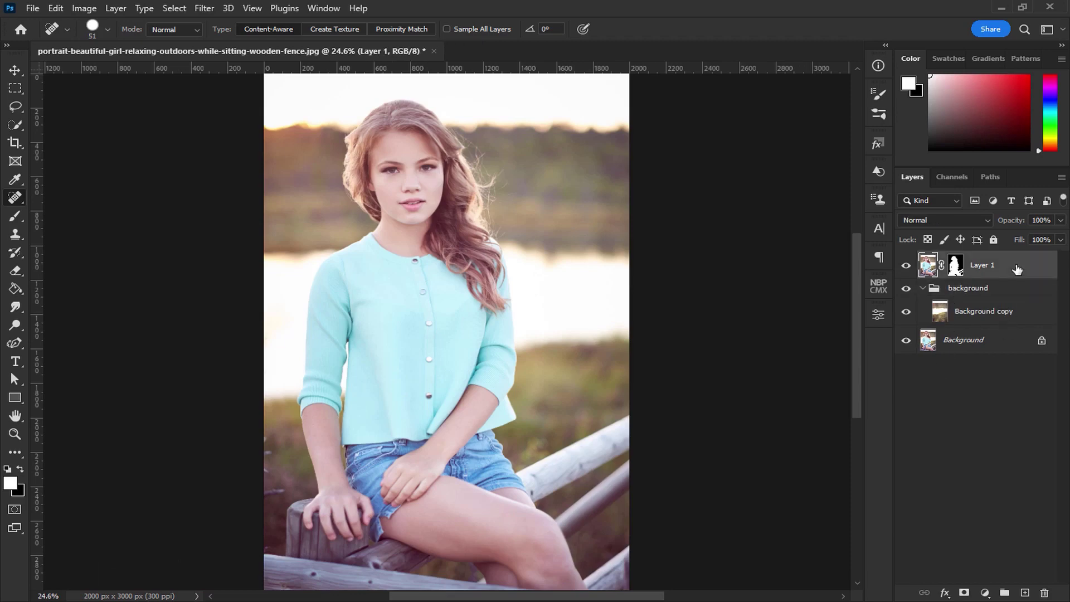
Put Layer 1 in a group named "girl".
{"action": "key", "text": "ctrl+g"}
{"action": "double_click", "coordinate": [960, 259]}
{"action": "type", "text": "girl"}
{"action": "key", "text": "Return"}
Add a Levels adjustment clipped to the Background copy, with input black at 20 and output white at 227.
{"action": "left_click", "coordinate": [997, 335]}
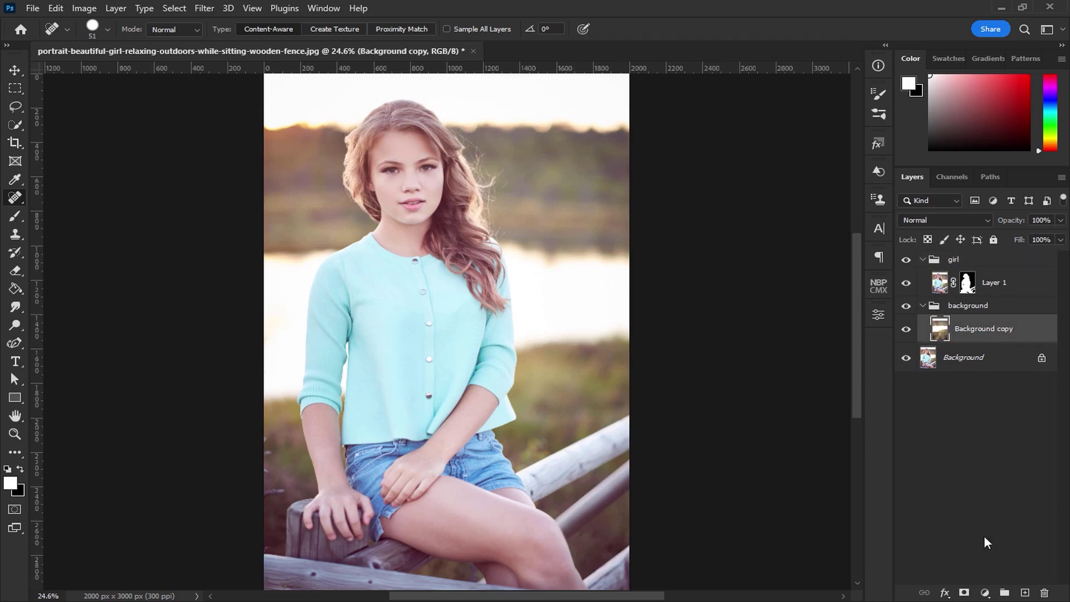
{"action": "left_click", "coordinate": [988, 591]}
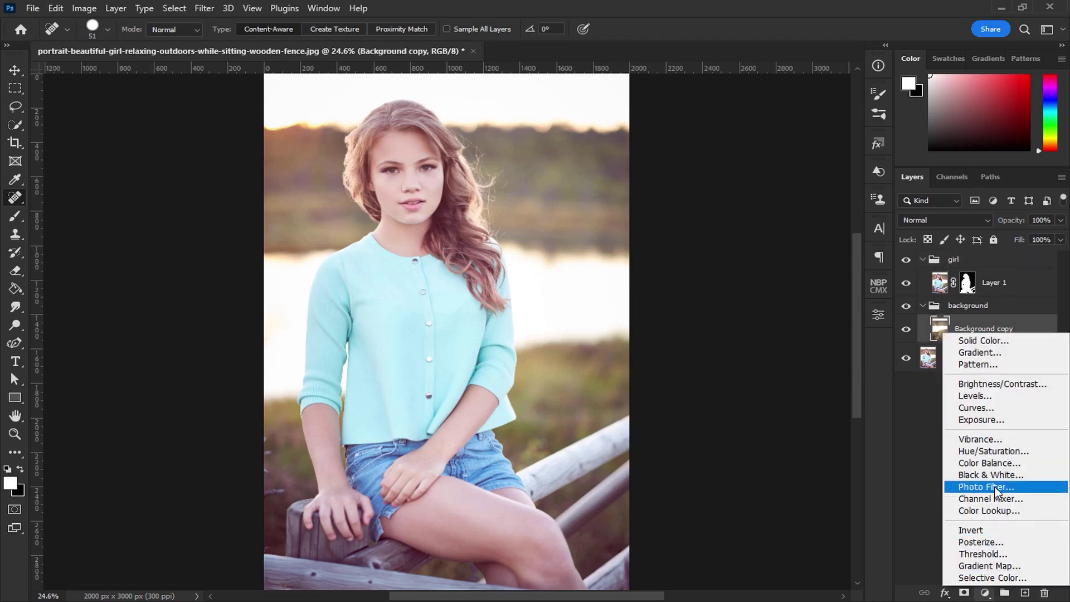
{"action": "left_click", "coordinate": [1002, 399]}
{"action": "scroll", "coordinate": [498, 425], "scroll_direction": "down", "scroll_amount": 1}
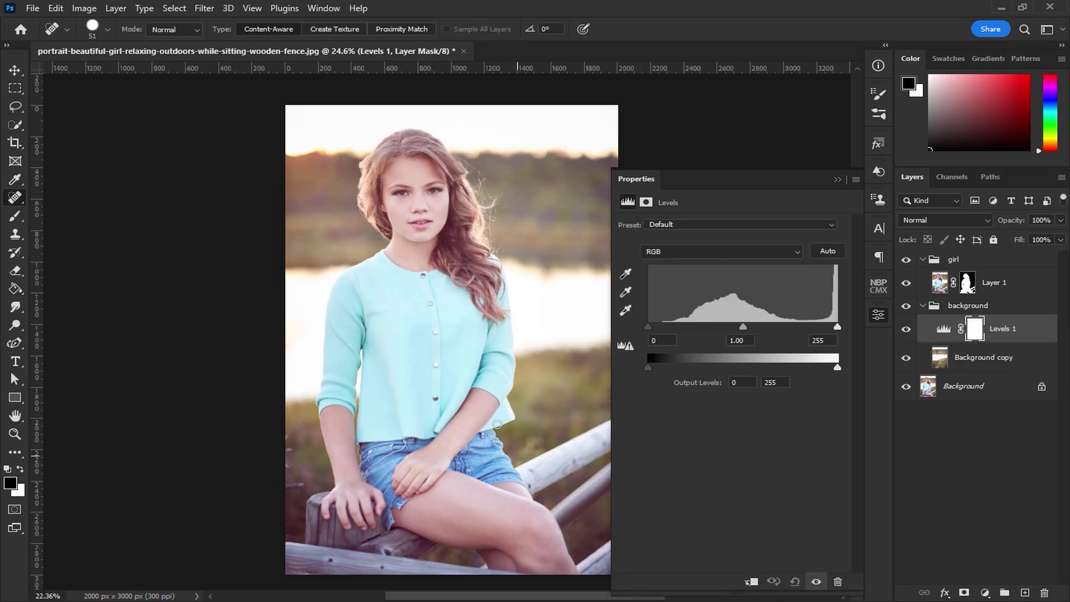
{"action": "left_click", "coordinate": [751, 581]}
{"action": "mouse_move", "coordinate": [654, 325]}
{"action": "left_mouse_down"}
{"action": "mouse_move", "coordinate": [691, 328]}
{"action": "mouse_move", "coordinate": [664, 326]}
{"action": "left_mouse_up"}
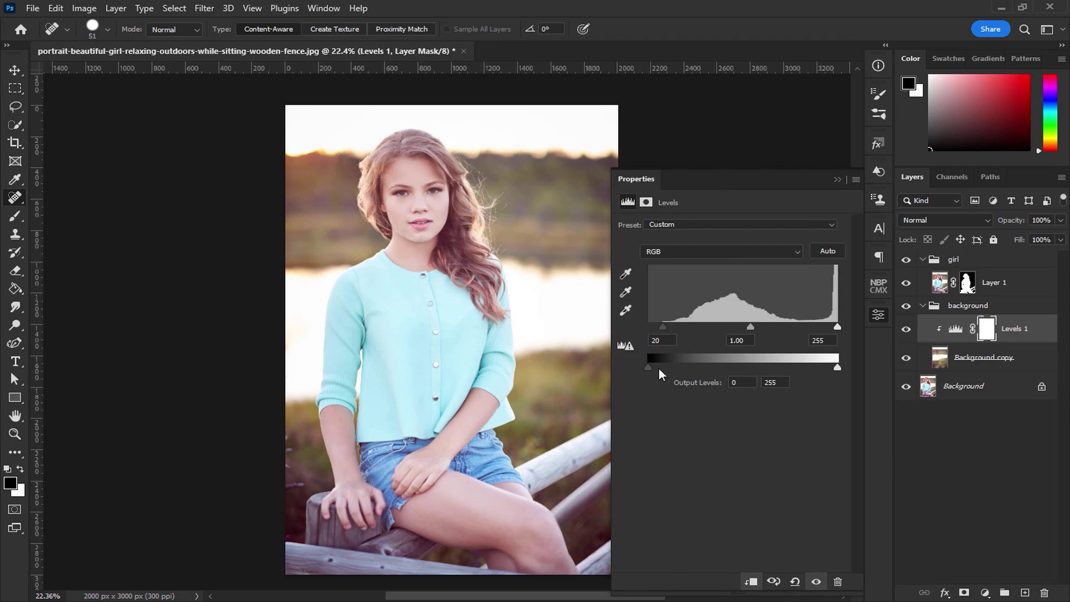
{"action": "left_click_drag", "start_coordinate": [829, 368], "coordinate": [819, 366]}
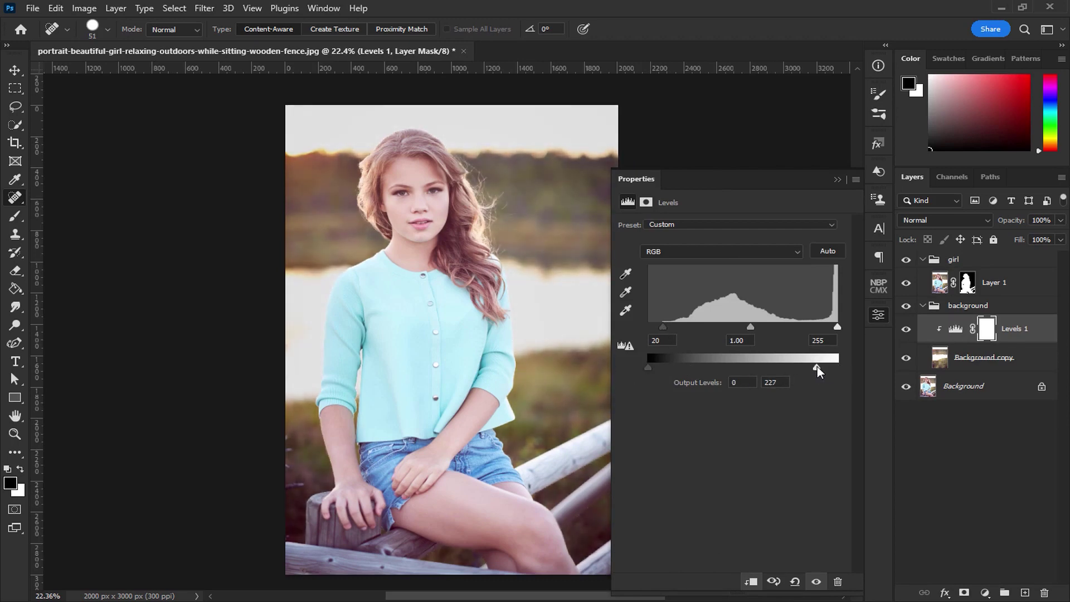
{"action": "left_click", "coordinate": [837, 181]}
Add a linear gradient fill layer, set its blend mode to Soft Light, and place it above the girl group.
{"action": "left_click", "coordinate": [992, 261]}
{"action": "left_click", "coordinate": [983, 595]}
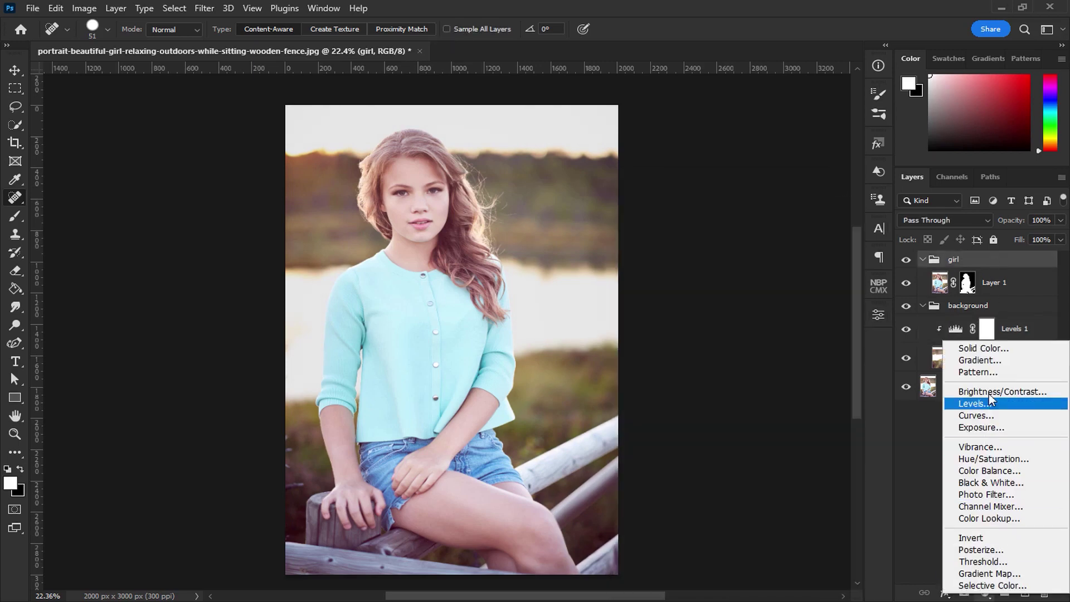
{"action": "left_click", "coordinate": [987, 363]}
{"action": "left_click", "coordinate": [931, 178]}
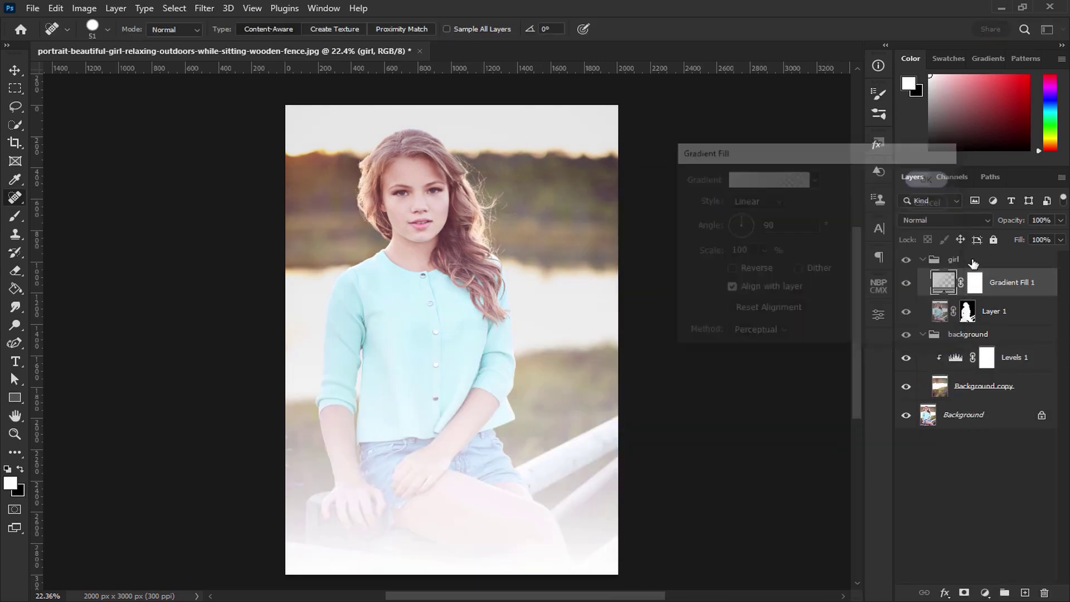
{"action": "left_click", "coordinate": [947, 202]}
{"action": "key", "text": "Escape"}
{"action": "left_click", "coordinate": [958, 223]}
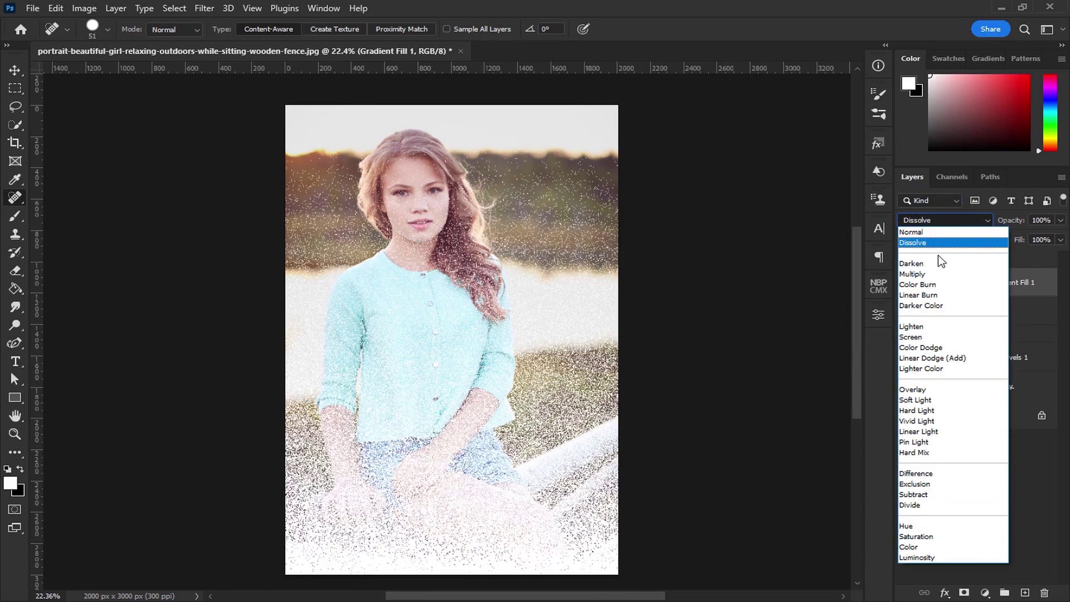
{"action": "left_click", "coordinate": [929, 400]}
{"action": "left_click_drag", "start_coordinate": [1013, 283], "coordinate": [1018, 256]}
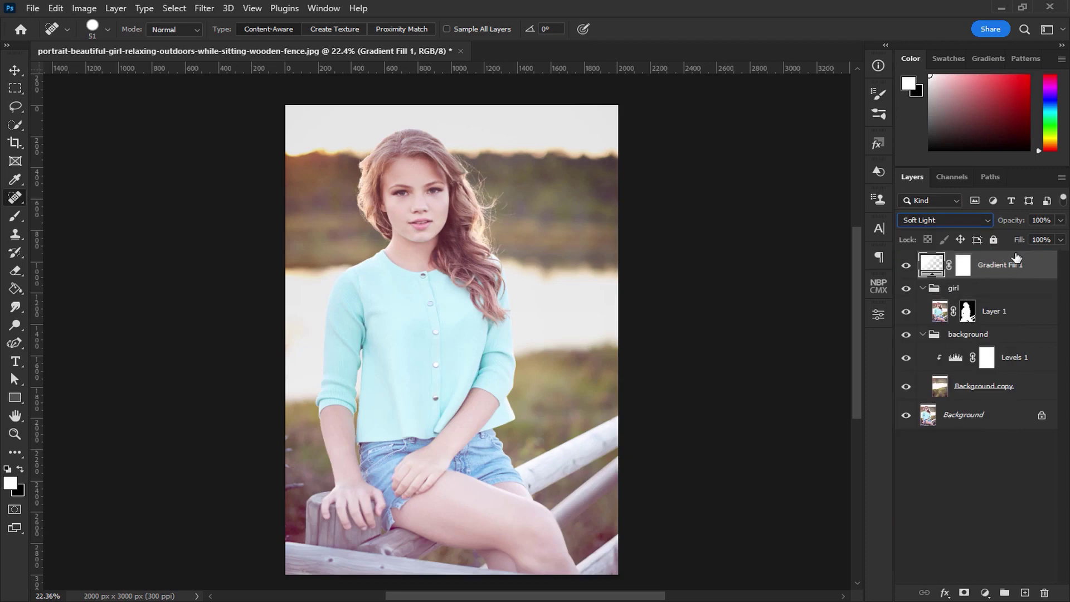
Change the gradient fill to a dark brown preset from the Skin Tones 2 gradients.
{"action": "double_click", "coordinate": [935, 267]}
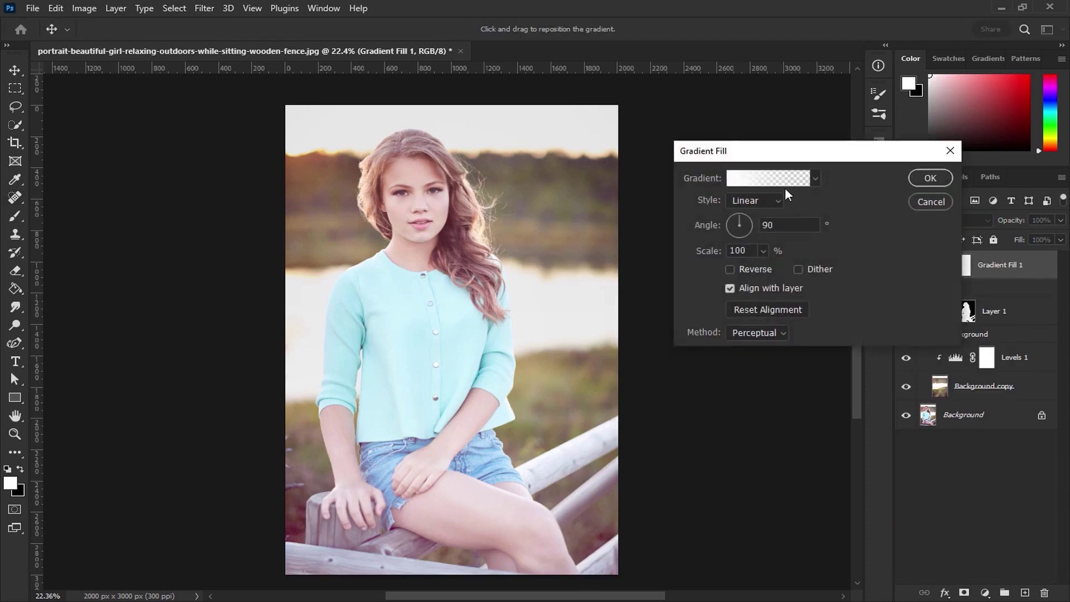
{"action": "left_click", "coordinate": [780, 178]}
{"action": "scroll", "coordinate": [763, 278], "scroll_direction": "down", "scroll_amount": 1}
{"action": "scroll", "coordinate": [762, 277], "scroll_direction": "down", "scroll_amount": 5}
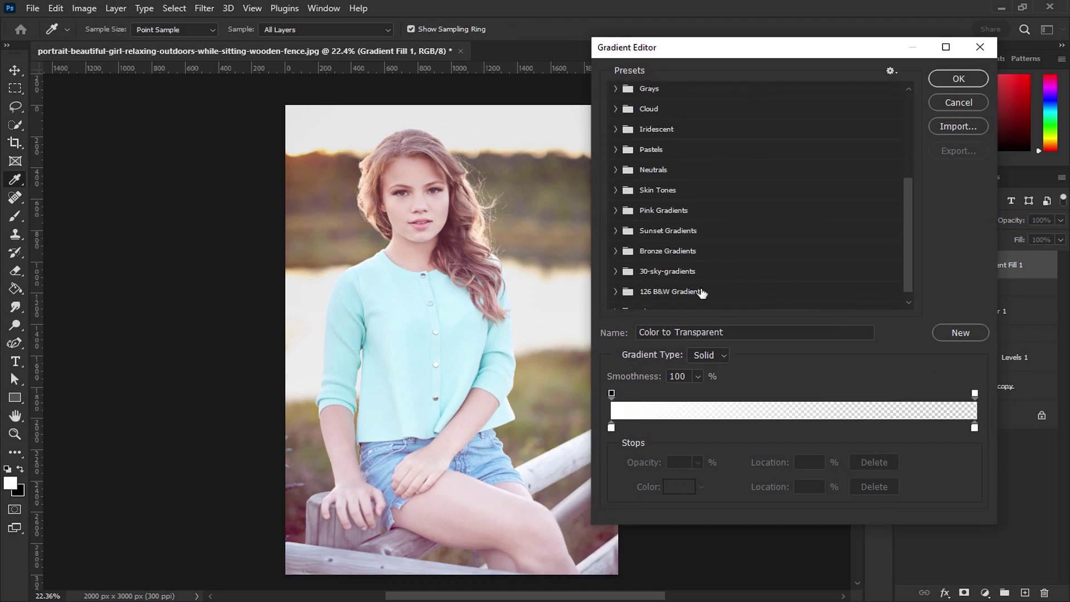
{"action": "scroll", "coordinate": [599, 302], "scroll_direction": "down", "scroll_amount": 4}
{"action": "left_click", "coordinate": [616, 300]}
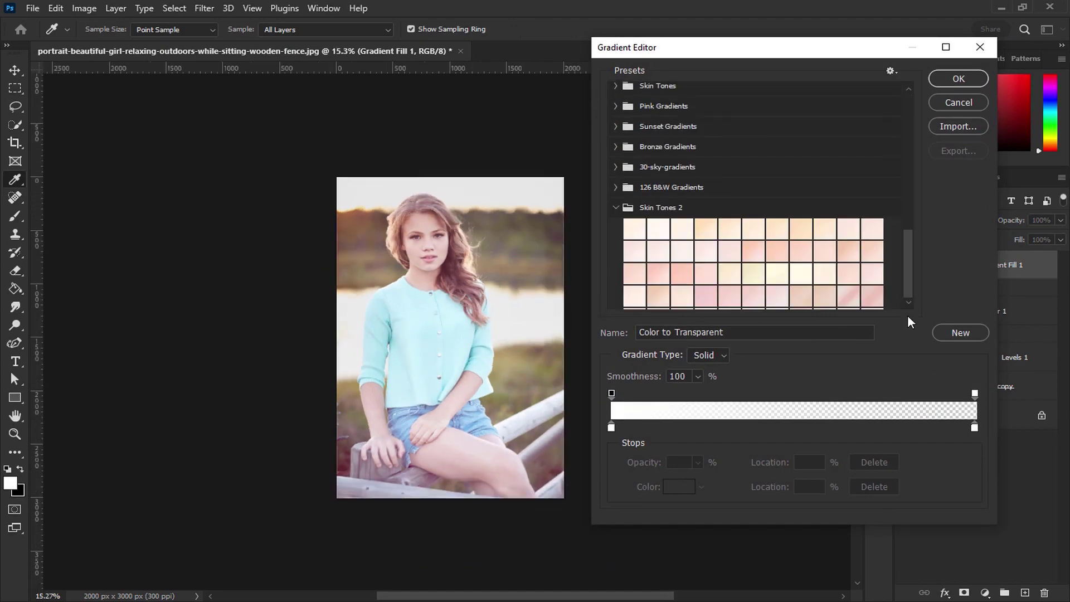
{"action": "scroll", "coordinate": [748, 285], "scroll_direction": "down", "scroll_amount": 5}
{"action": "left_click", "coordinate": [727, 186]}
Check the colours of the gradient's two end stops and apply the gradient to the fill layer.
{"action": "left_click", "coordinate": [609, 426]}
{"action": "left_click", "coordinate": [670, 487]}
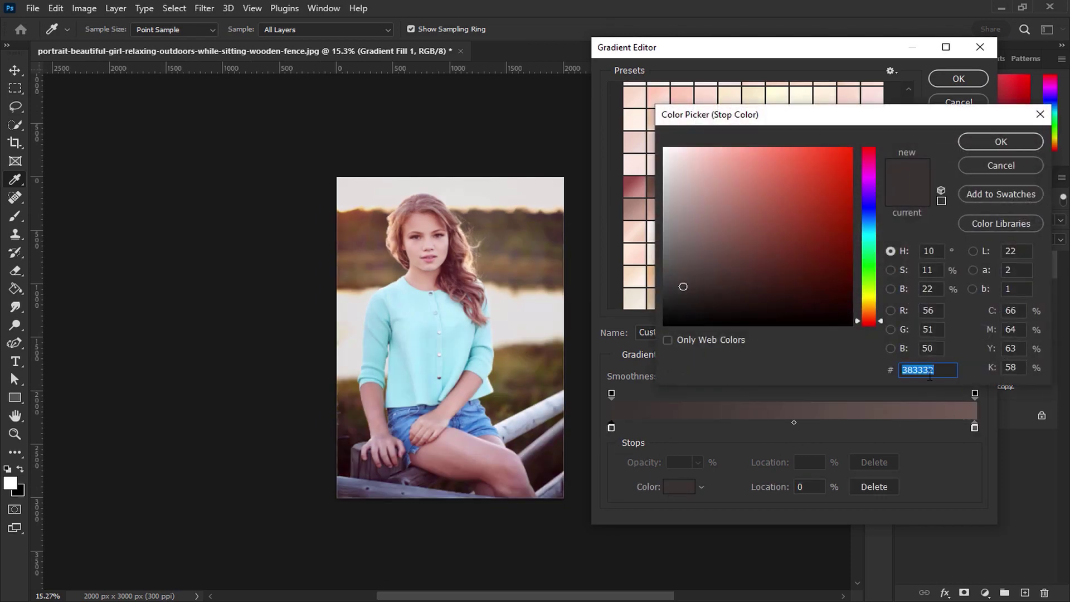
{"action": "left_click", "coordinate": [1016, 143]}
{"action": "left_click", "coordinate": [975, 427]}
{"action": "left_click", "coordinate": [669, 487]}
{"action": "left_click", "coordinate": [1020, 139]}
{"action": "left_click", "coordinate": [950, 76]}
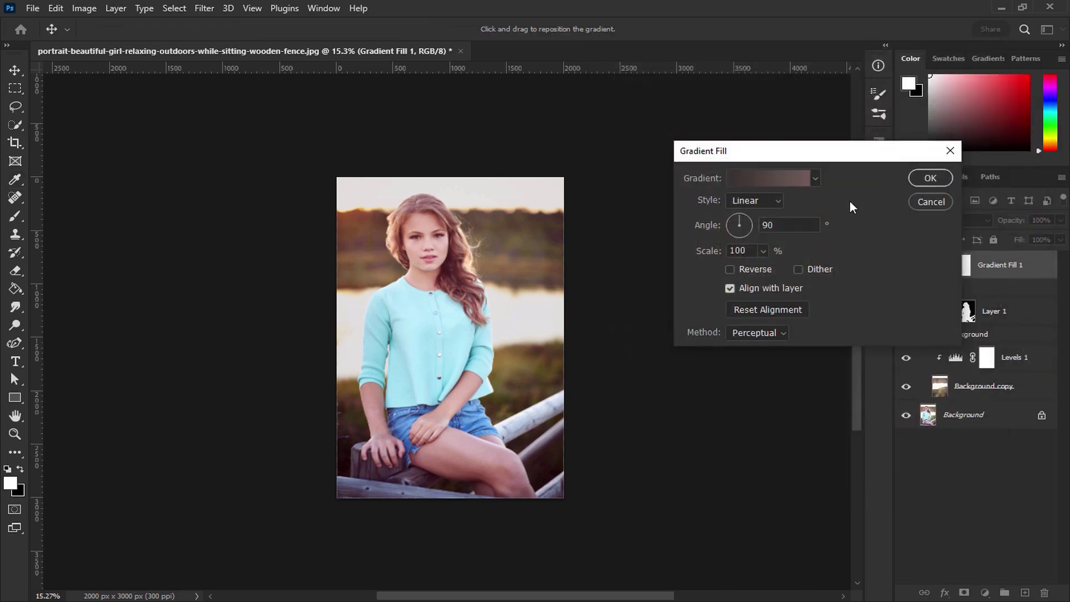
{"action": "left_click", "coordinate": [923, 182]}
Compare the image with and without the gradient fill, and reduce that layer's opacity to 79%.
{"action": "scroll", "coordinate": [421, 306], "scroll_direction": "up", "scroll_amount": 4}
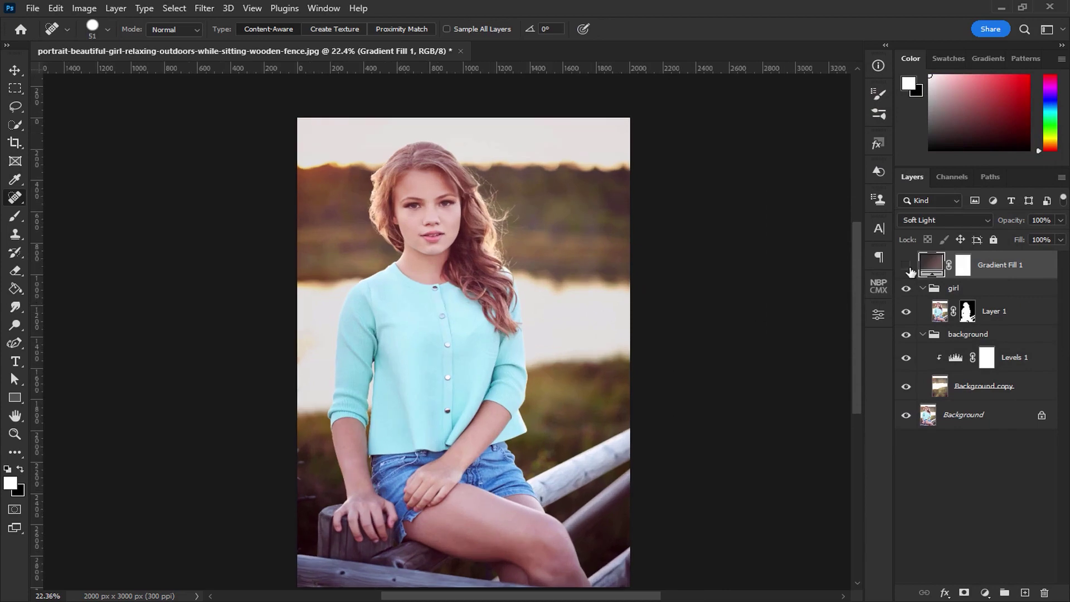
{"action": "left_click", "coordinate": [908, 269]}
{"action": "left_click", "coordinate": [1062, 239]}
{"action": "left_click_drag", "start_coordinate": [1061, 239], "coordinate": [1022, 239]}
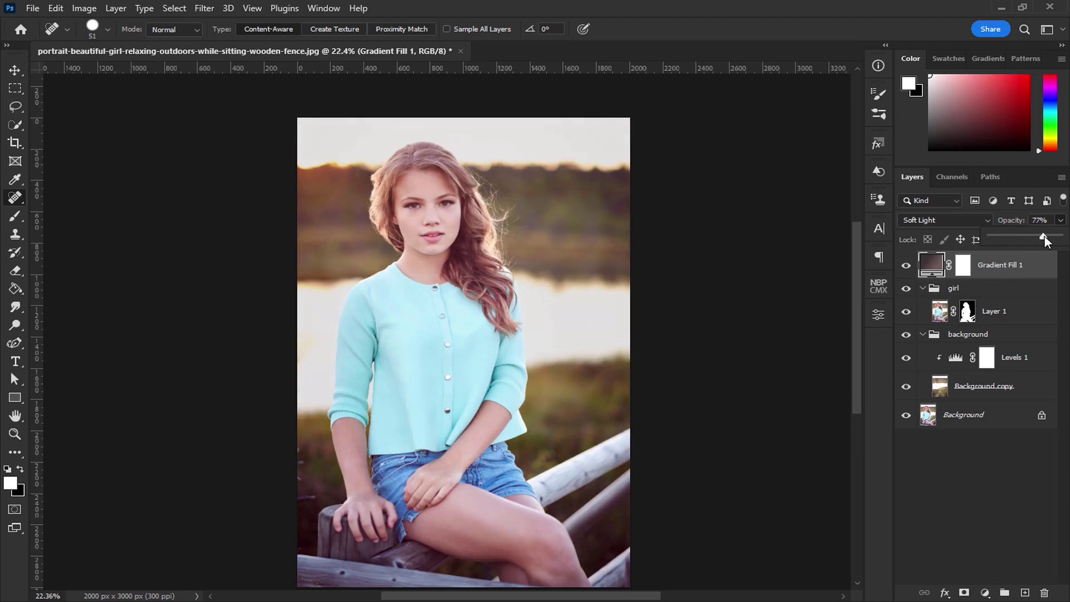
{"action": "left_click_drag", "start_coordinate": [1044, 236], "coordinate": [1046, 236]}
{"action": "left_click", "coordinate": [822, 143]}
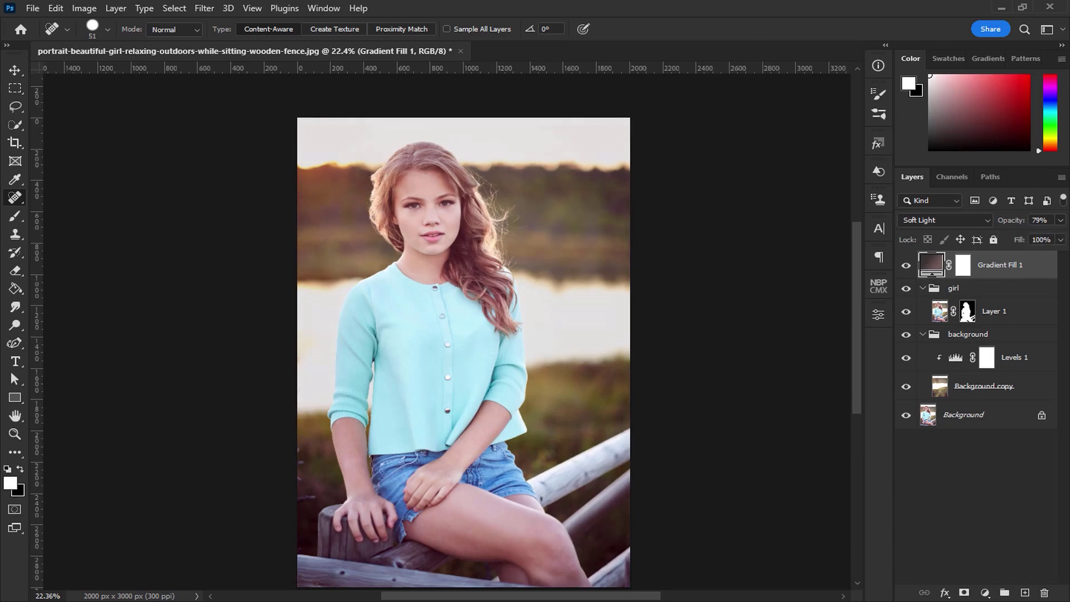
Add a Hue/Saturation adjustment above the Levels adjustment, clipped to the Background copy.
{"action": "left_click", "coordinate": [12, 72]}
{"action": "left_click", "coordinate": [1050, 365]}
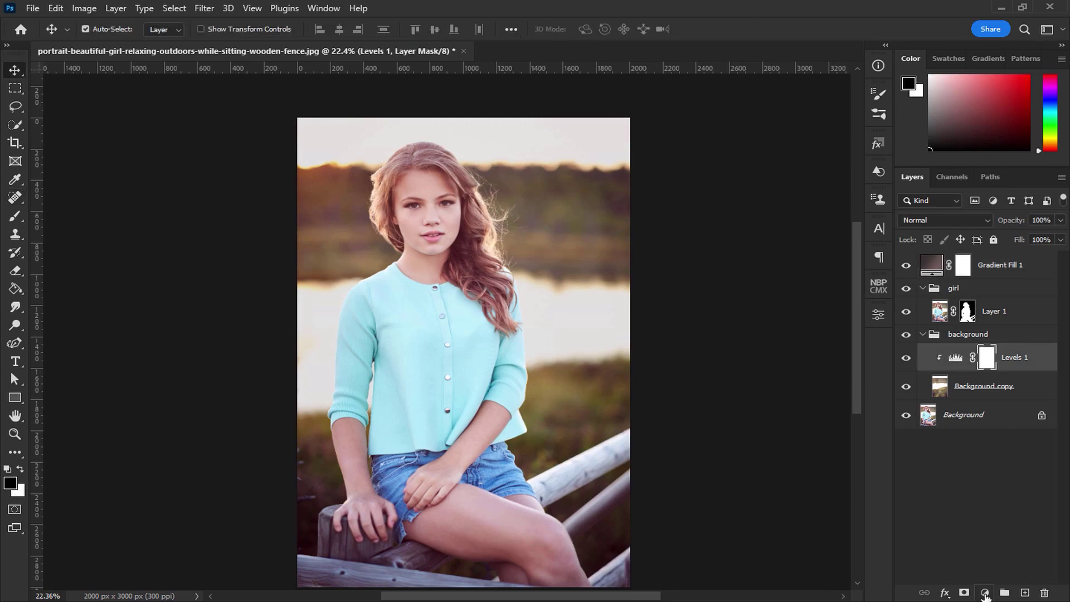
{"action": "left_click", "coordinate": [985, 592]}
{"action": "left_click", "coordinate": [981, 467]}
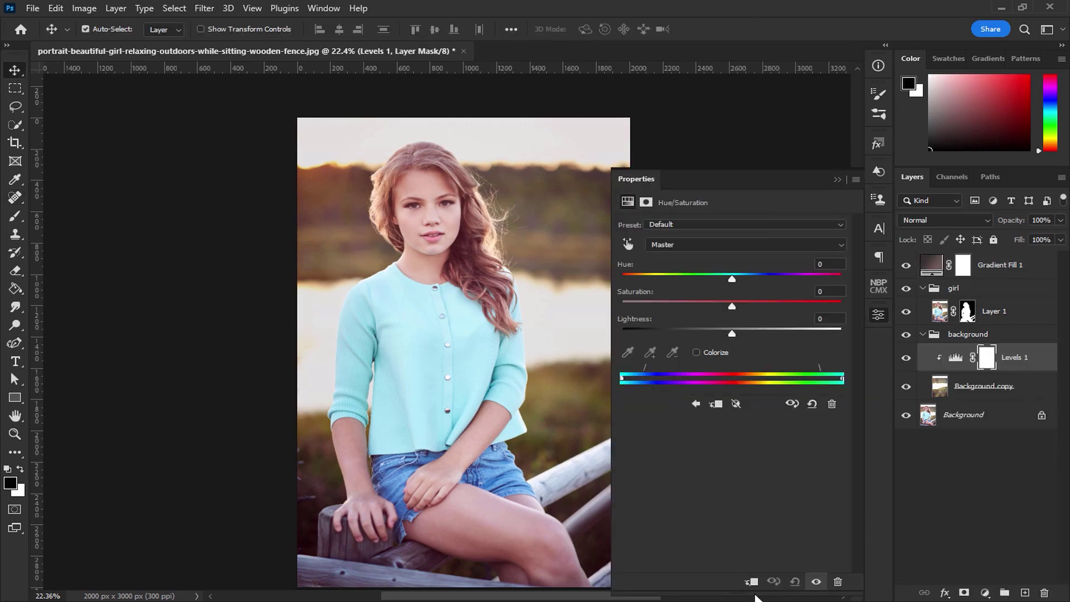
{"action": "left_click", "coordinate": [752, 583]}
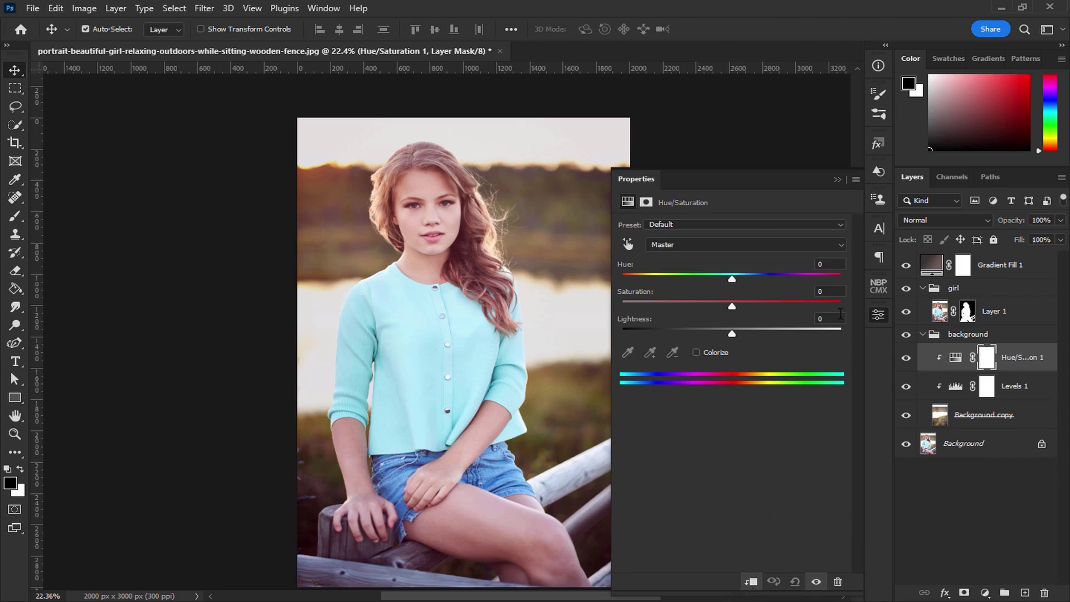
Set the background's Hue/Saturation adjustment to Saturation +6 and Hue +9.
{"action": "key", "text": "Up"}
{"action": "key", "text": "Up"}
{"action": "key", "text": "Up"}
{"action": "key", "text": "Up"}
{"action": "key", "text": "Up"}
{"action": "key", "text": "Up"}
{"action": "key", "text": "Up"}
{"action": "key", "text": "Up"}
{"action": "key", "text": "Up"}
{"action": "key", "text": "Up"}
{"action": "key", "text": "Up"}
{"action": "key", "text": "Up"}
{"action": "key", "text": "Up"}
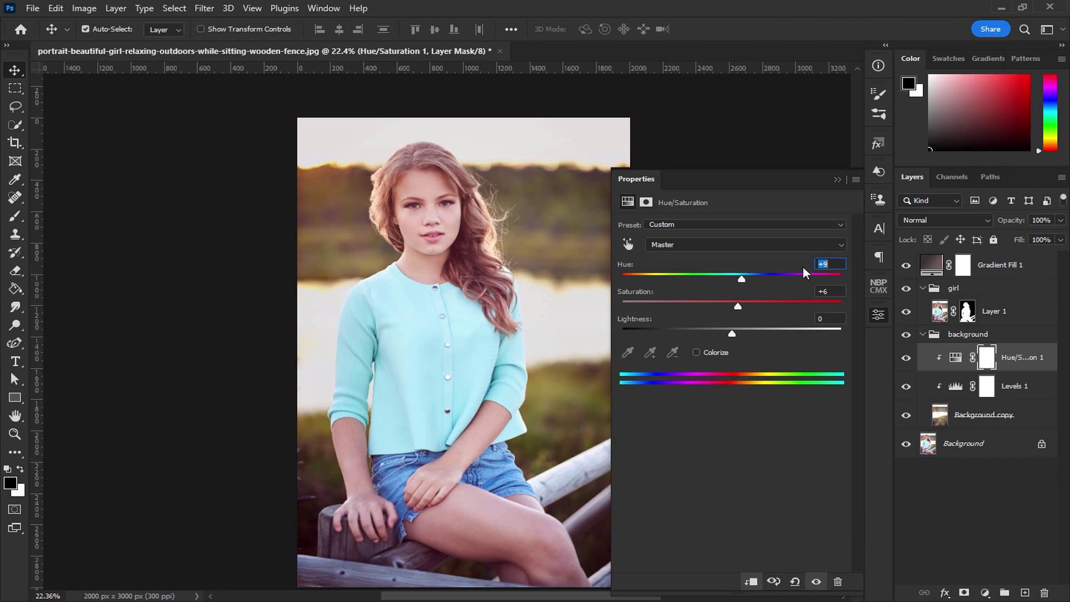
{"action": "key", "text": "Tab"}
{"action": "left_click", "coordinate": [836, 179]}
Add a Curves adjustment clipped to the Background copy, slightly lowering the shadows and placing a point at input 162, output 155.
{"action": "left_click", "coordinate": [985, 593]}
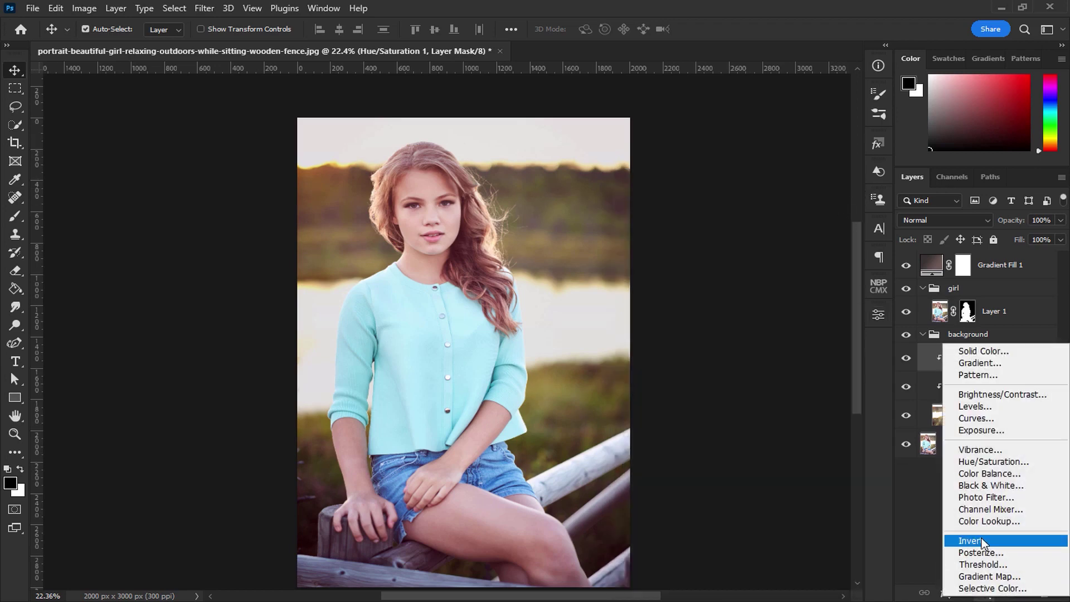
{"action": "left_click", "coordinate": [982, 413]}
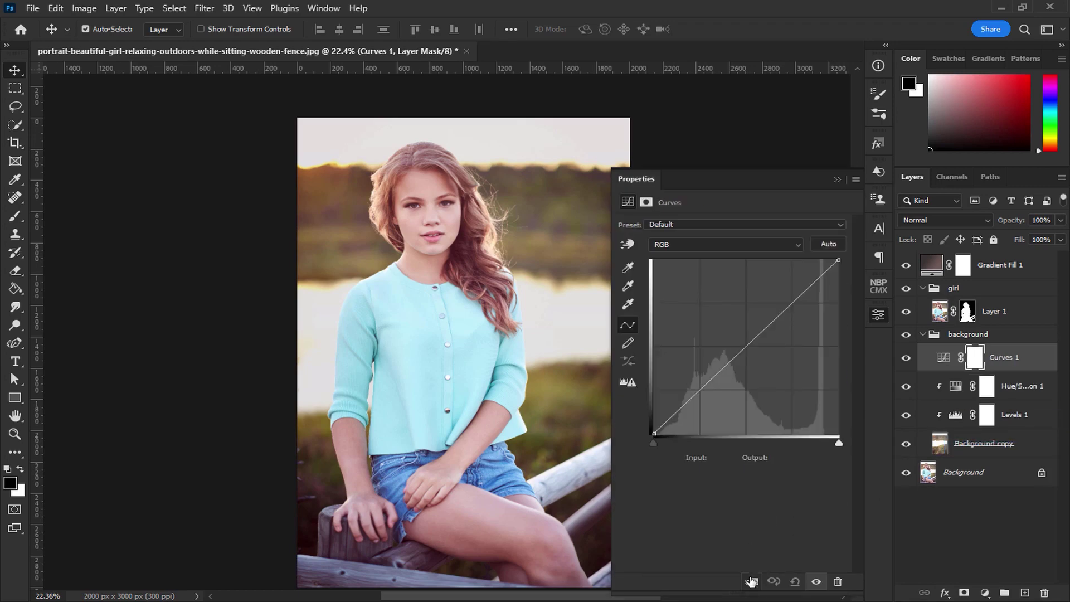
{"action": "left_click_drag", "start_coordinate": [658, 444], "coordinate": [646, 444]}
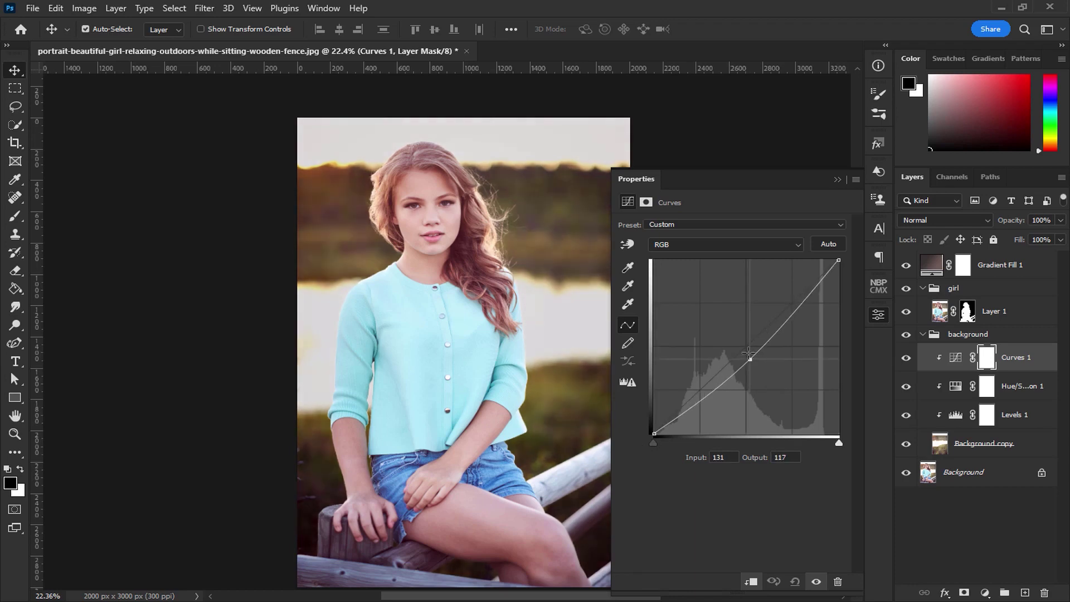
{"action": "left_click_drag", "start_coordinate": [747, 349], "coordinate": [691, 408]}
{"action": "left_click_drag", "start_coordinate": [772, 327], "coordinate": [772, 328]}
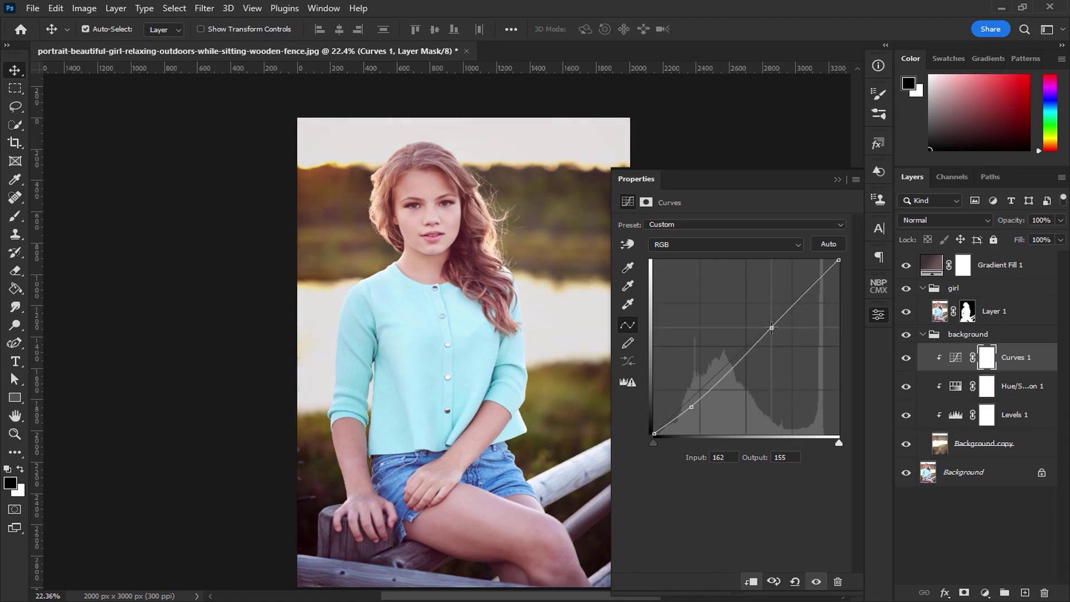
{"action": "left_click", "coordinate": [837, 179]}
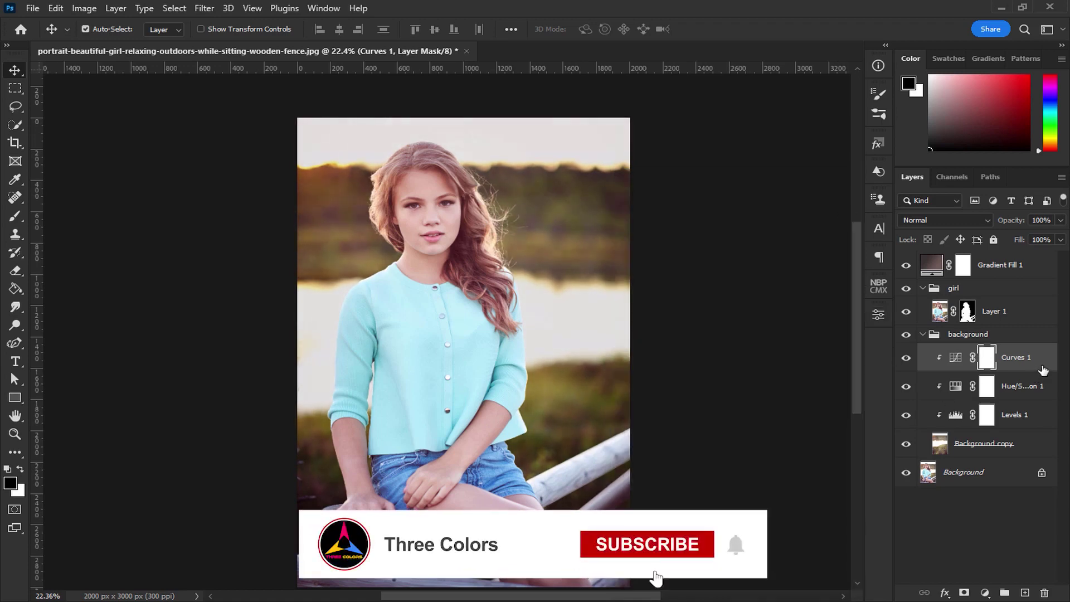
{"action": "left_click", "coordinate": [955, 357]}
{"action": "left_click", "coordinate": [907, 357]}
{"action": "left_click", "coordinate": [906, 357]}
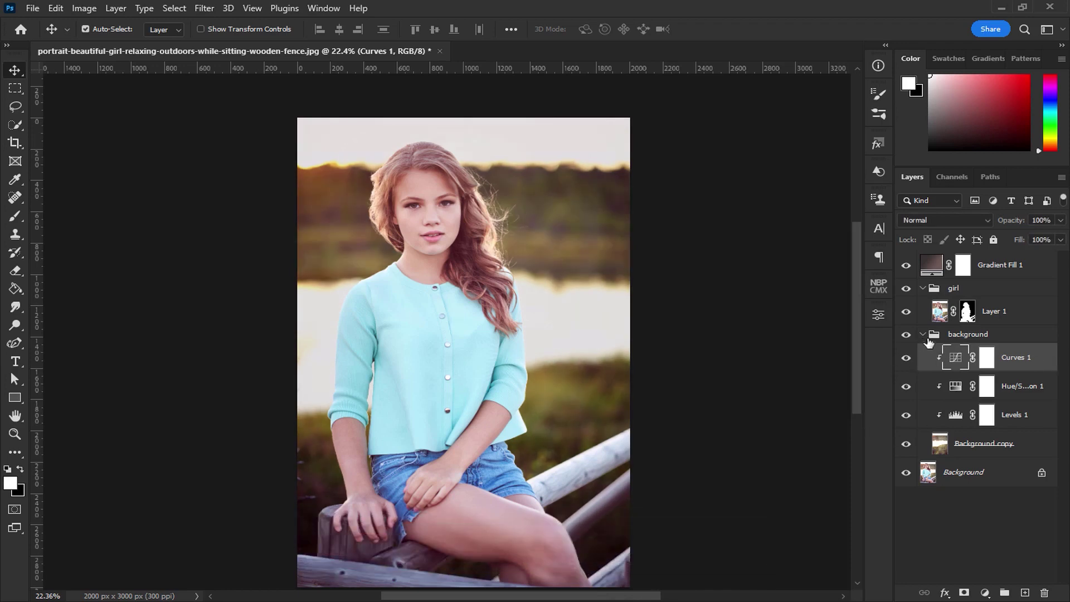
Duplicate the gradient fill into the background group, clip it above the Curves adjustment, and reduce its opacity to 10%.
{"action": "left_click", "coordinate": [996, 266]}
{"action": "left_click_drag", "start_coordinate": [996, 266], "coordinate": [1010, 353]}
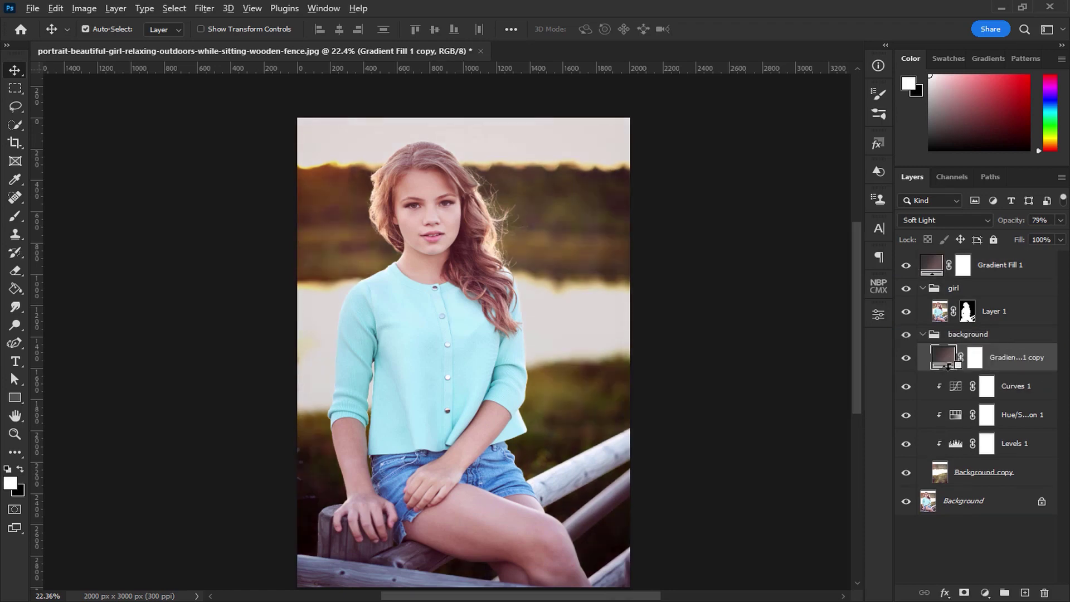
{"action": "left_click", "coordinate": [944, 381], "text": "alt"}
{"action": "left_click_drag", "start_coordinate": [1061, 223], "coordinate": [1002, 239]}
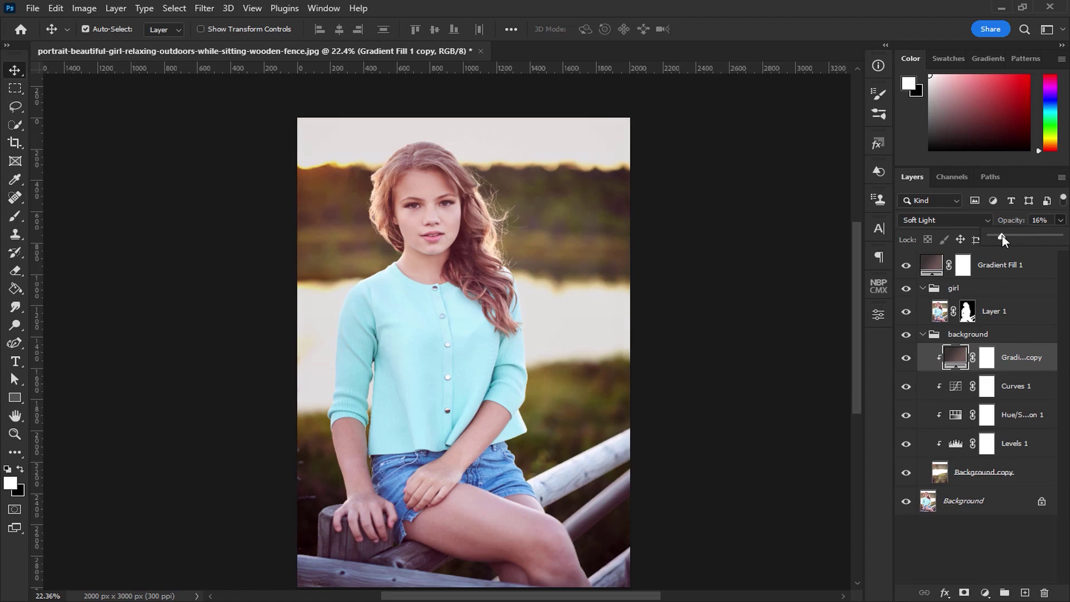
{"action": "left_click_drag", "start_coordinate": [998, 235], "coordinate": [997, 236]}
Copy the background's gradient fill into the girl group, clip it to Layer 1, and invert its mask to black.
{"action": "left_click_drag", "start_coordinate": [1028, 360], "coordinate": [1031, 310]}
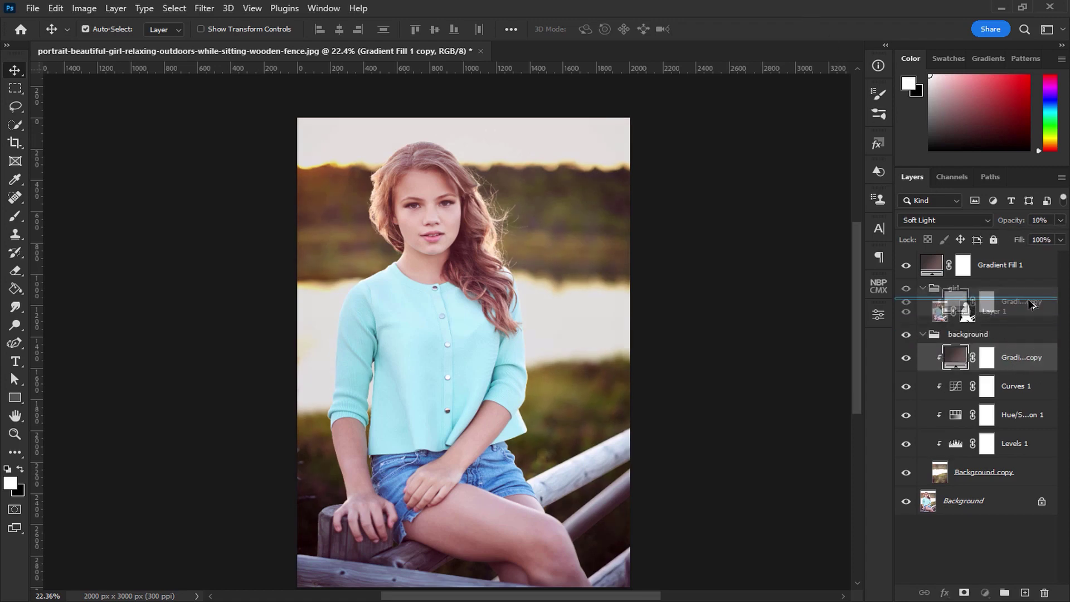
{"action": "left_click", "coordinate": [948, 326], "text": "alt"}
{"action": "left_click", "coordinate": [986, 318]}
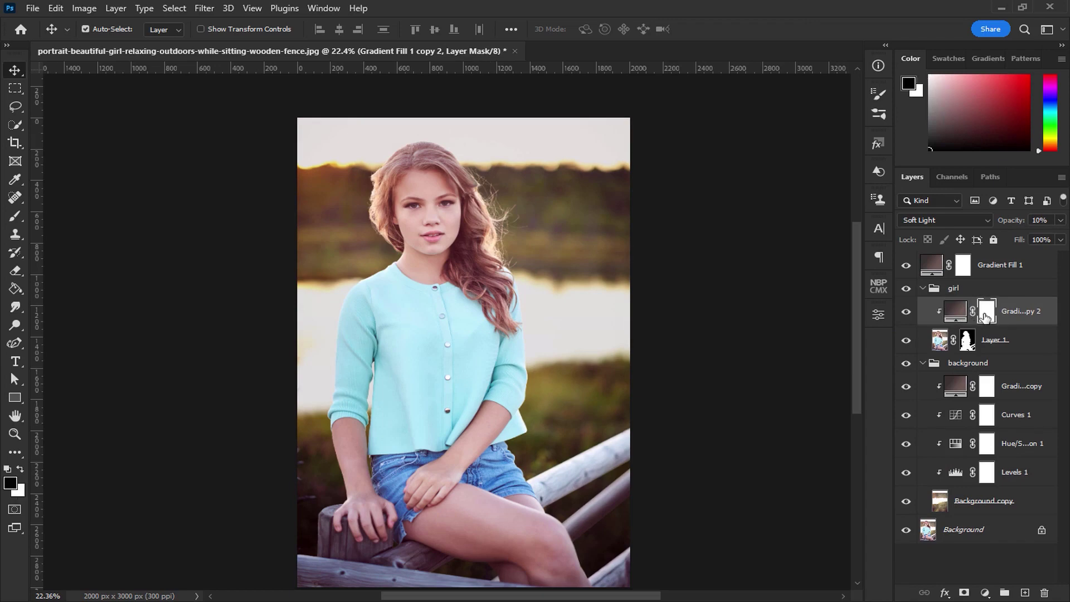
{"action": "key", "text": "ctrl+i"}
Paint white with a soft 189 px brush on the copied gradient's mask around the girl's hair.
{"action": "left_click", "coordinate": [15, 218]}
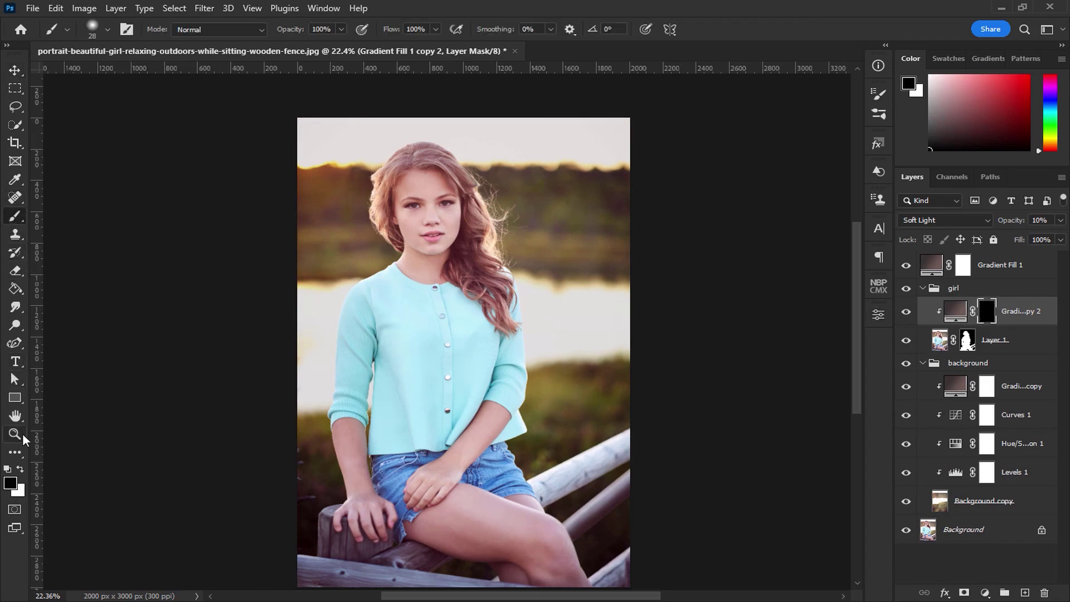
{"action": "left_click", "coordinate": [21, 470]}
{"action": "left_click_drag", "start_coordinate": [344, 235], "coordinate": [365, 235]}
{"action": "scroll", "coordinate": [379, 225], "scroll_direction": "up", "scroll_amount": 5}
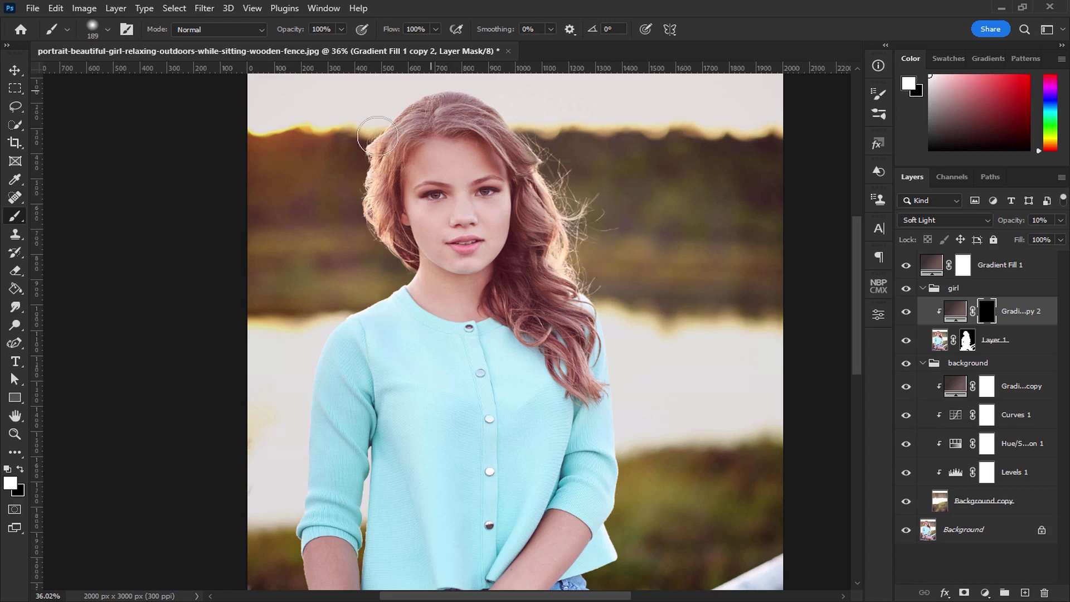
{"action": "mouse_move", "coordinate": [366, 222]}
{"action": "left_mouse_down"}
{"action": "mouse_move", "coordinate": [397, 262]}
{"action": "mouse_move", "coordinate": [355, 162]}
{"action": "left_mouse_up"}
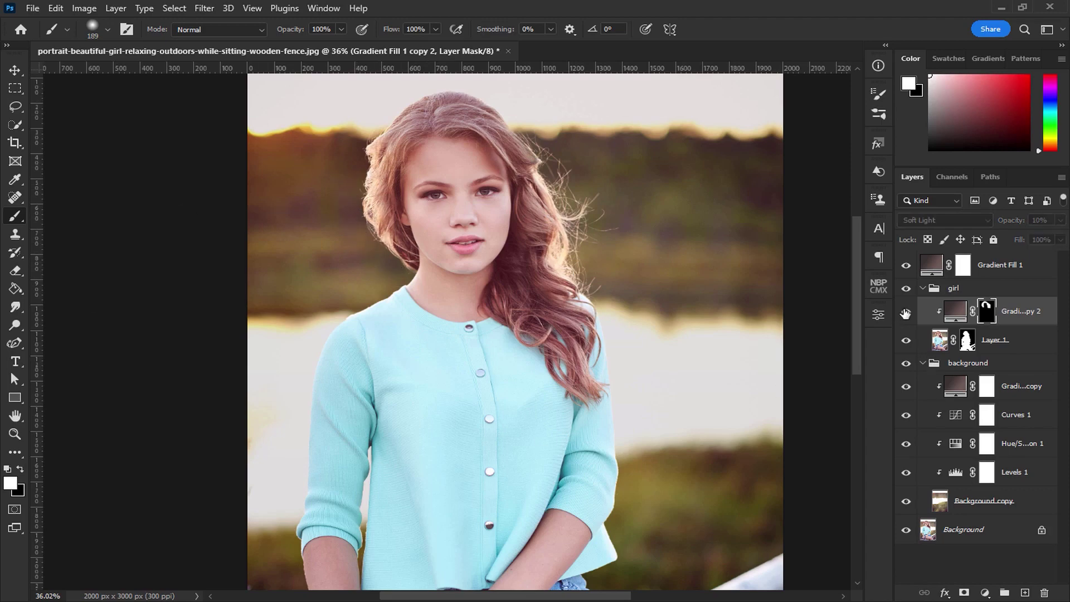
{"action": "left_click", "coordinate": [19, 69]}
{"action": "scroll", "coordinate": [521, 346], "scroll_direction": "down", "scroll_amount": 3}
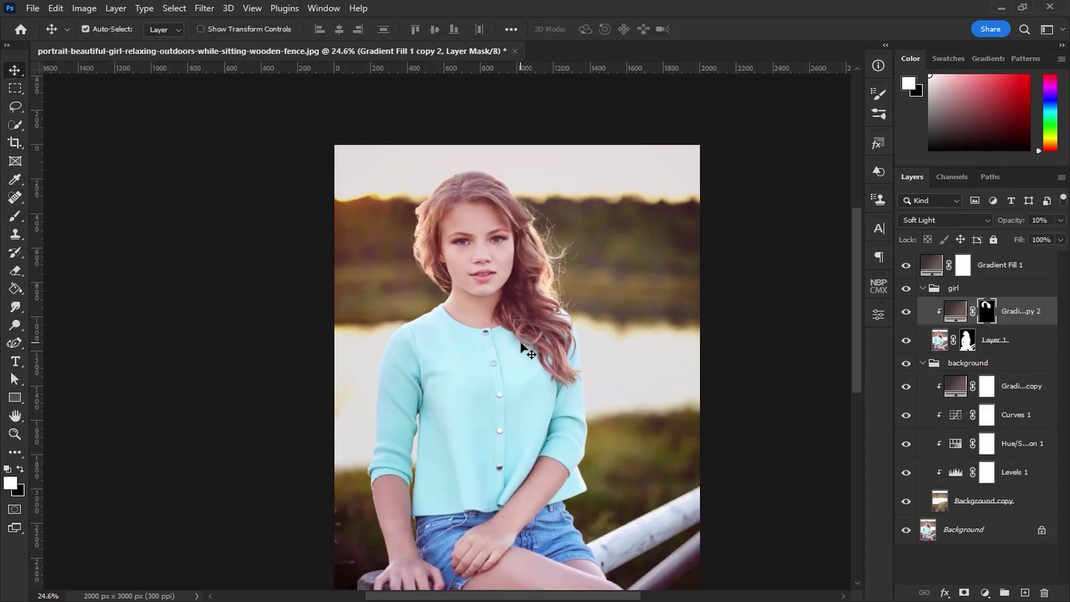
Add a Levels adjustment clipped to Layer 1 in the girl group, with input black at 18 and input white at 244.
{"action": "left_click", "coordinate": [1043, 343]}
{"action": "left_click", "coordinate": [986, 593]}
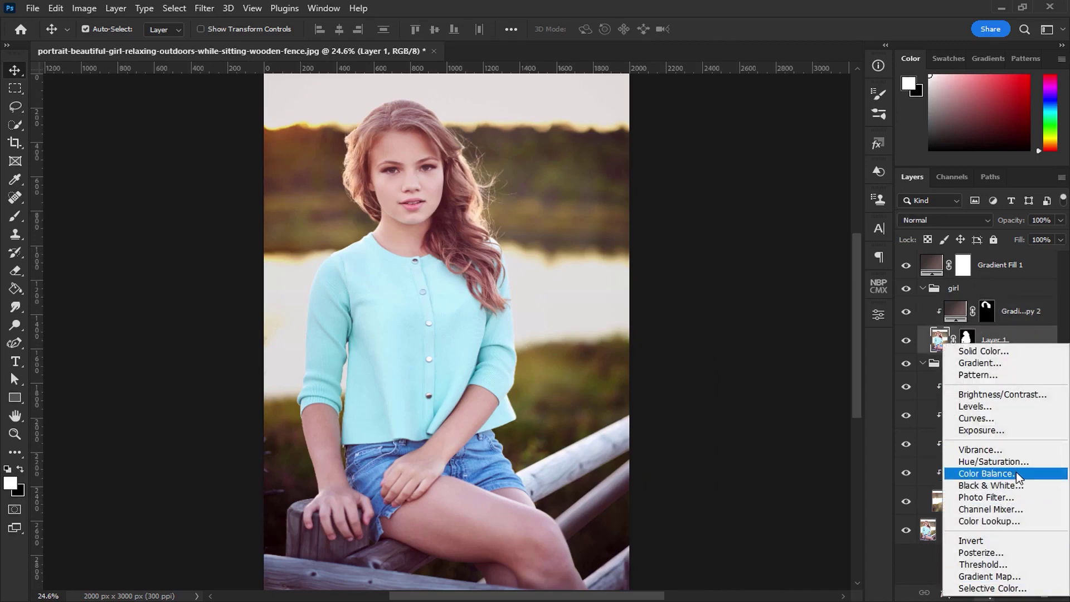
{"action": "left_click", "coordinate": [1012, 413]}
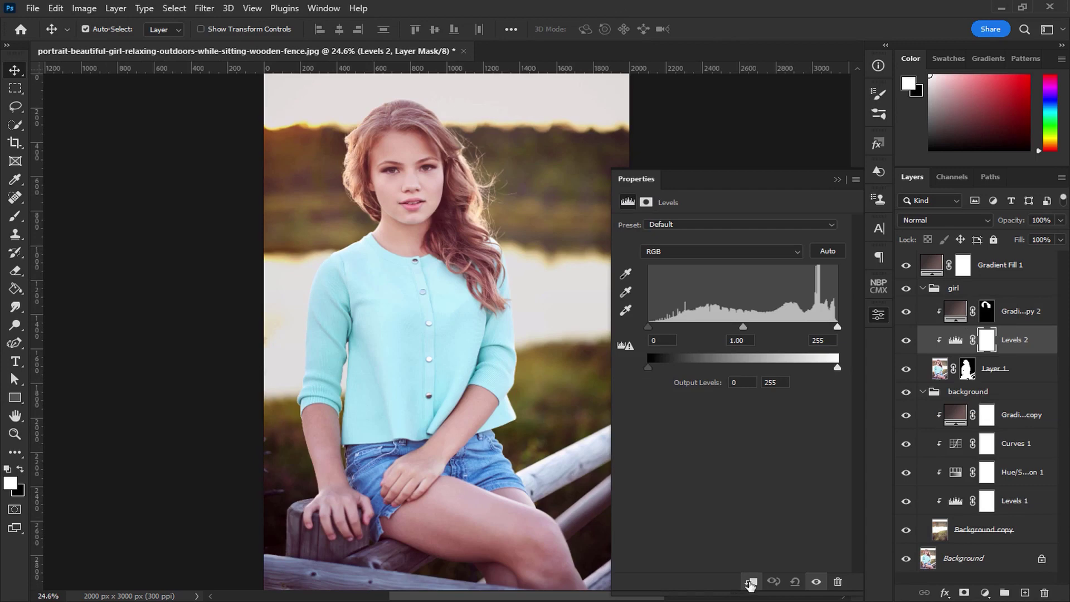
{"action": "mouse_move", "coordinate": [837, 327]}
{"action": "left_mouse_down"}
{"action": "mouse_move", "coordinate": [825, 327]}
{"action": "mouse_move", "coordinate": [843, 329]}
{"action": "mouse_move", "coordinate": [833, 328]}
{"action": "left_mouse_up"}
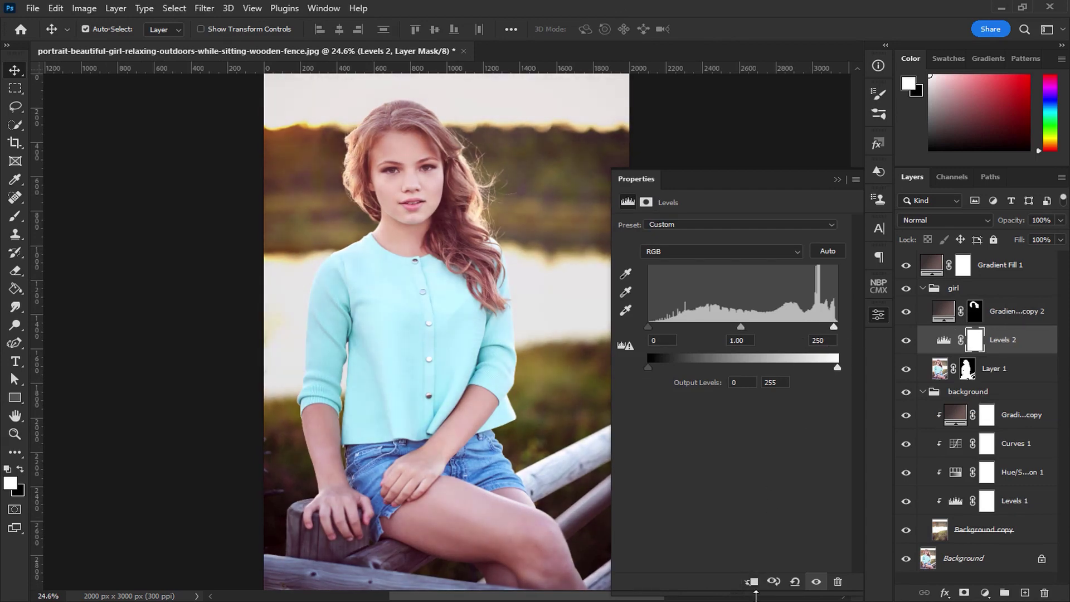
{"action": "left_click", "coordinate": [751, 581]}
{"action": "left_click", "coordinate": [923, 329], "text": "alt"}
{"action": "mouse_move", "coordinate": [833, 327]}
{"action": "left_mouse_down"}
{"action": "mouse_move", "coordinate": [804, 327]}
{"action": "mouse_move", "coordinate": [856, 327]}
{"action": "mouse_move", "coordinate": [829, 328]}
{"action": "left_mouse_up"}
{"action": "left_click", "coordinate": [949, 346]}
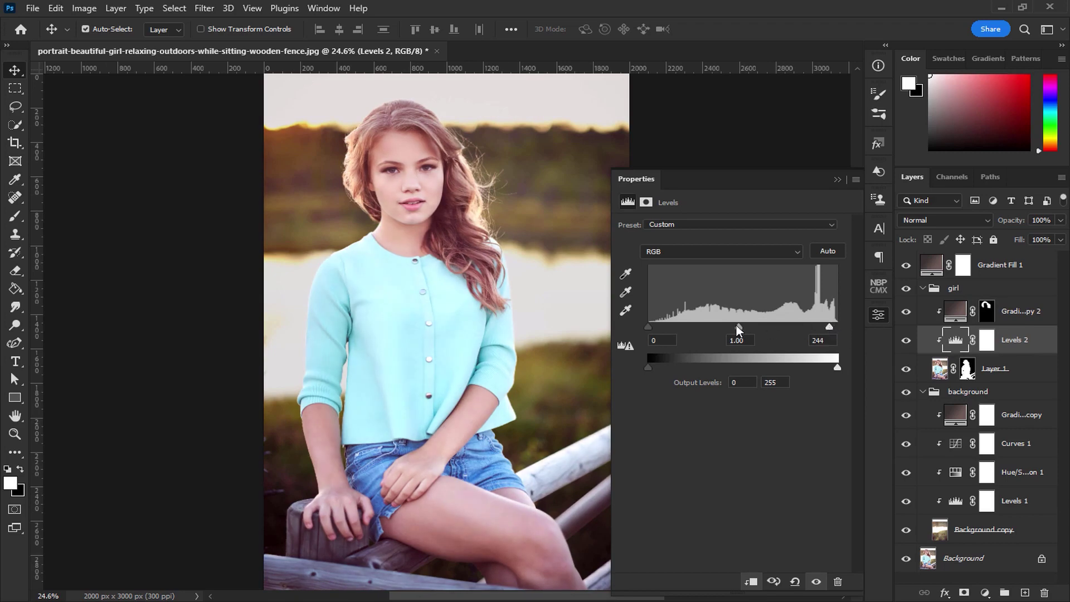
{"action": "mouse_move", "coordinate": [660, 328]}
{"action": "left_mouse_down"}
{"action": "mouse_move", "coordinate": [691, 326]}
{"action": "mouse_move", "coordinate": [661, 323]}
{"action": "left_mouse_up"}
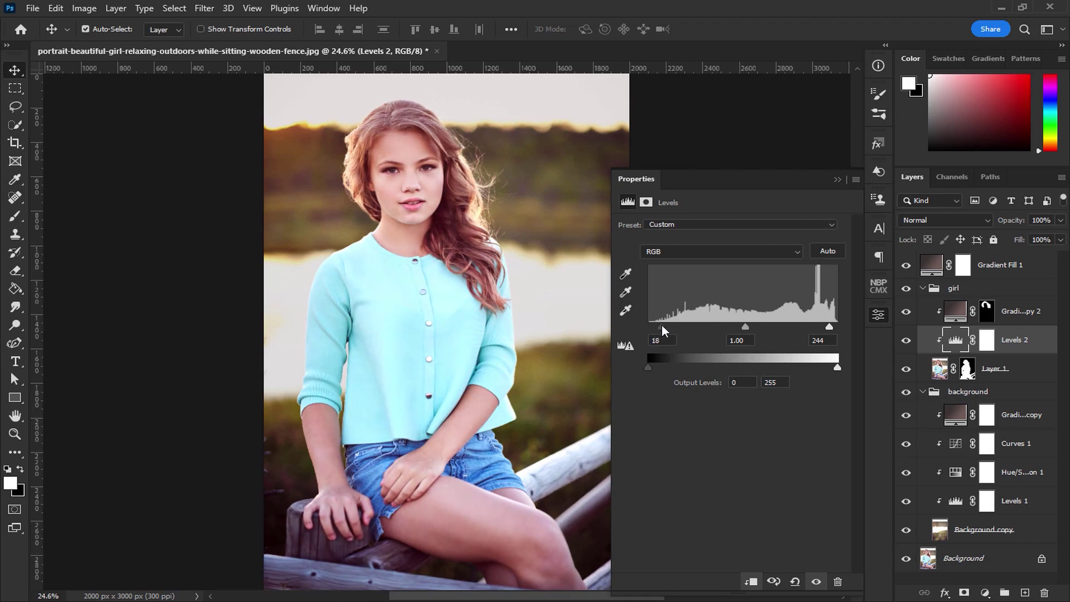
{"action": "left_click", "coordinate": [843, 178]}
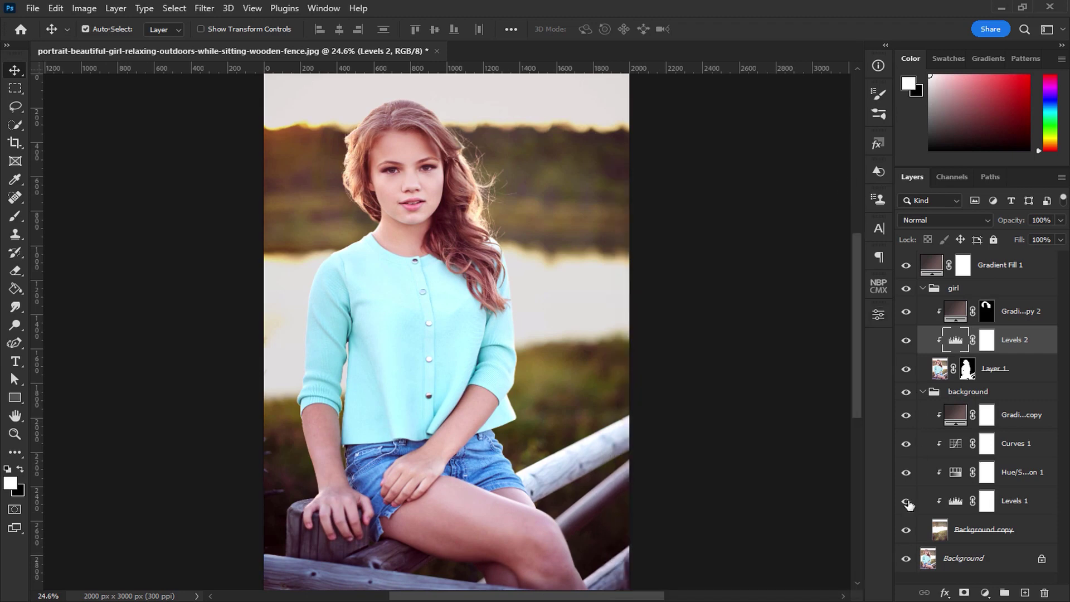
Add a clipped Curves adjustment above Levels 2, moving the RGB black point to input 4 and the Blue channel's black point slightly inward.
{"action": "left_click", "coordinate": [985, 592]}
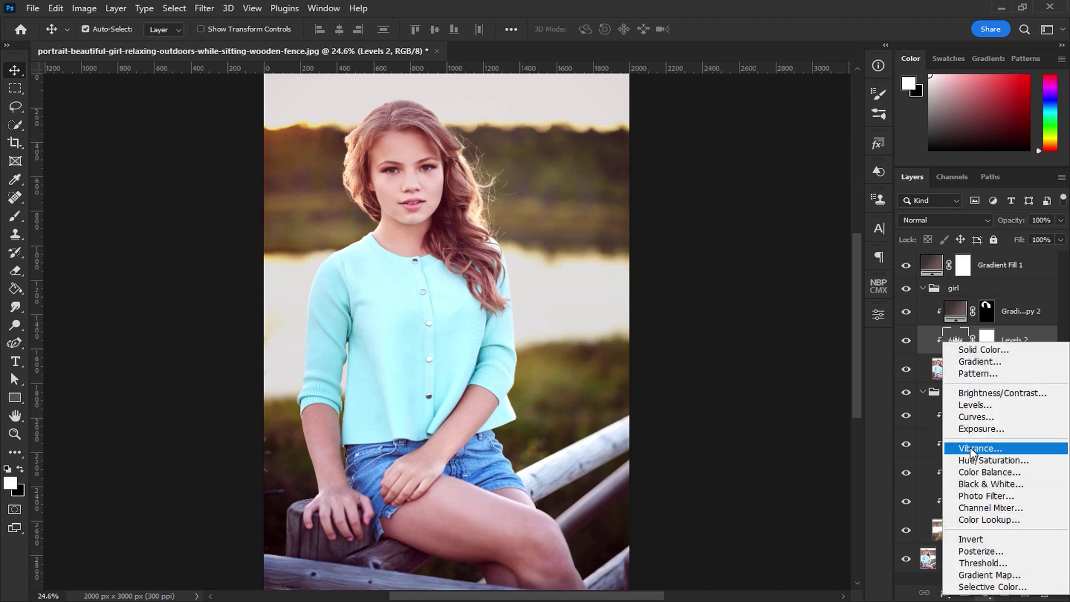
{"action": "left_click", "coordinate": [974, 413]}
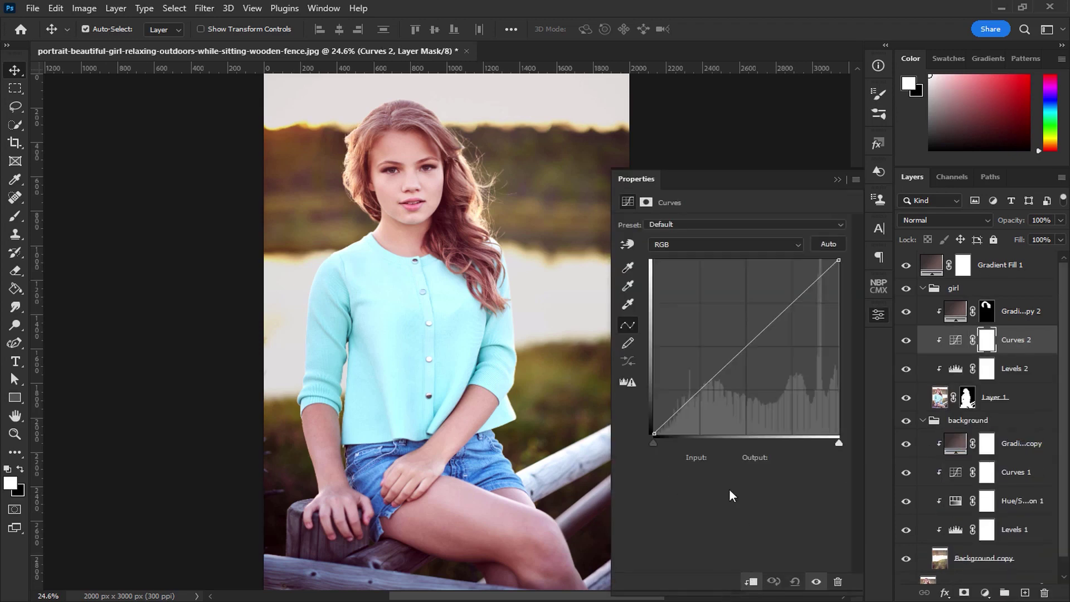
{"action": "left_click_drag", "start_coordinate": [658, 444], "coordinate": [656, 441]}
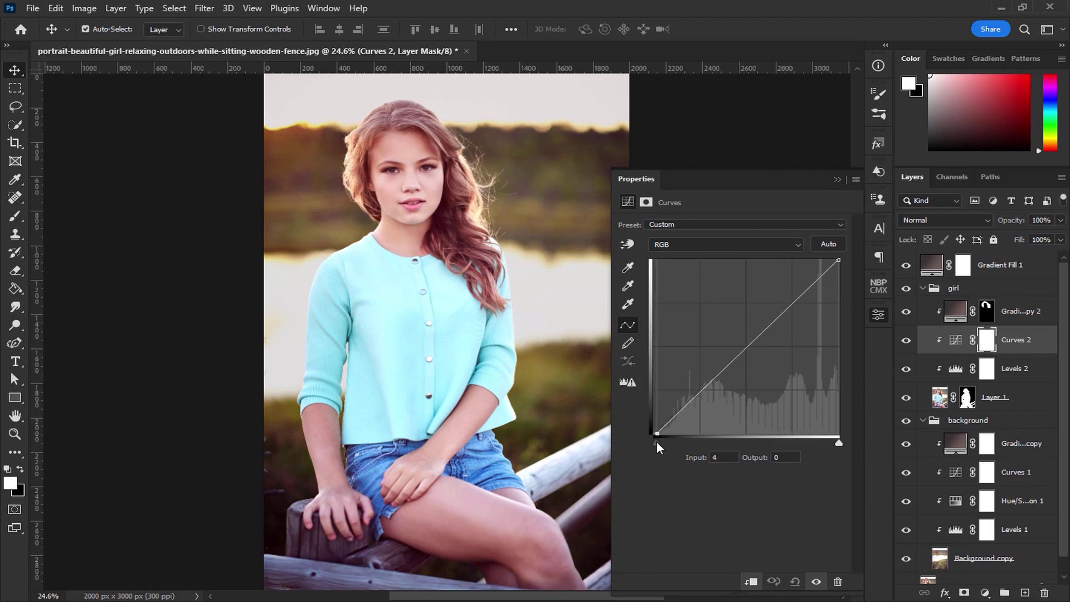
{"action": "left_click", "coordinate": [696, 248]}
{"action": "left_click", "coordinate": [691, 284]}
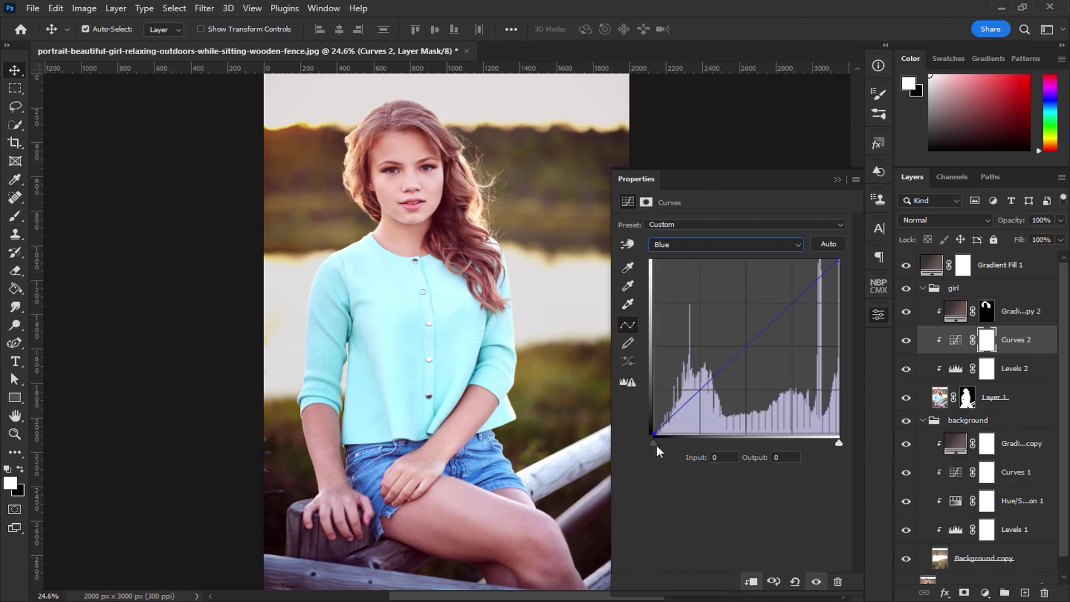
{"action": "mouse_move", "coordinate": [657, 442]}
{"action": "left_mouse_down"}
{"action": "mouse_move", "coordinate": [698, 443]}
{"action": "mouse_move", "coordinate": [661, 446]}
{"action": "left_mouse_up"}
{"action": "left_click", "coordinate": [907, 343]}
{"action": "left_click", "coordinate": [908, 344]}
{"action": "left_click", "coordinate": [837, 180]}
Lower the output white level of the background group's Levels 1 adjustment to 225.
{"action": "key", "text": "ctrl+0"}
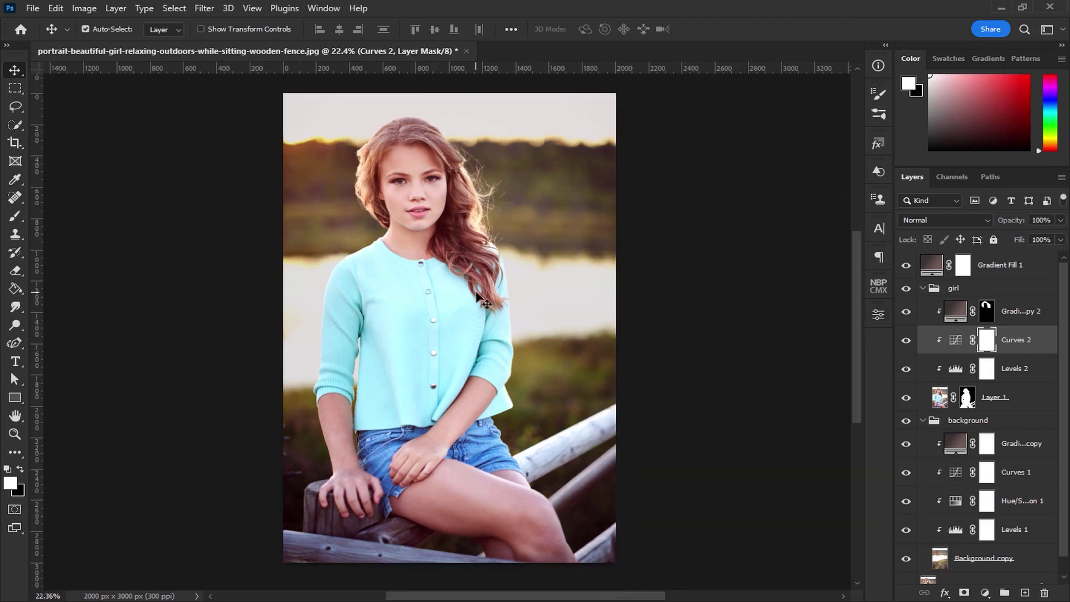
{"action": "left_click_drag", "start_coordinate": [478, 291], "coordinate": [444, 310]}
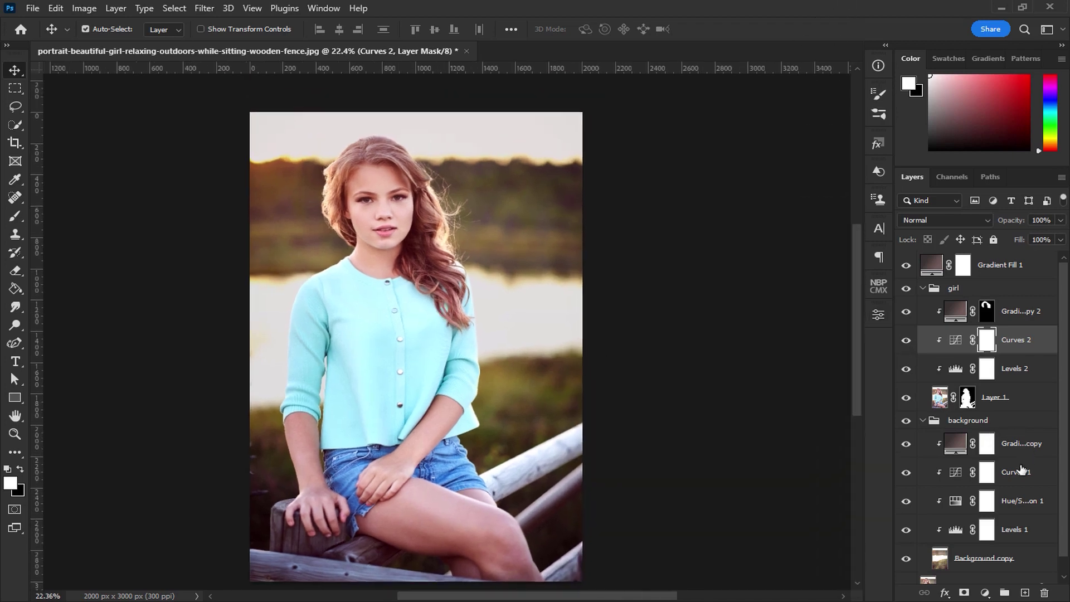
{"action": "left_click", "coordinate": [1025, 267]}
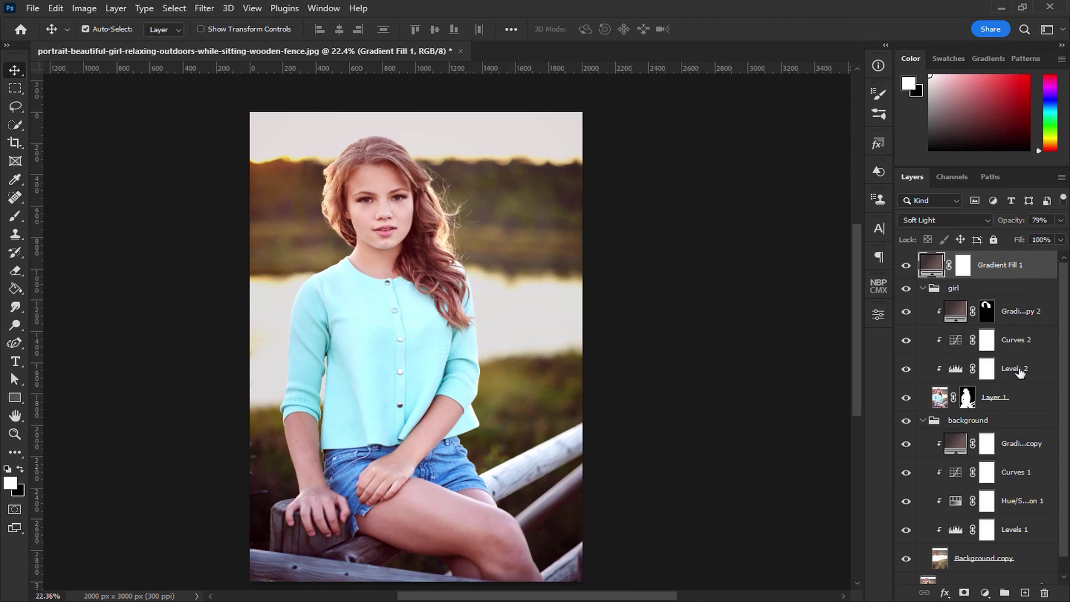
{"action": "left_click", "coordinate": [1030, 473]}
{"action": "left_click", "coordinate": [1017, 506]}
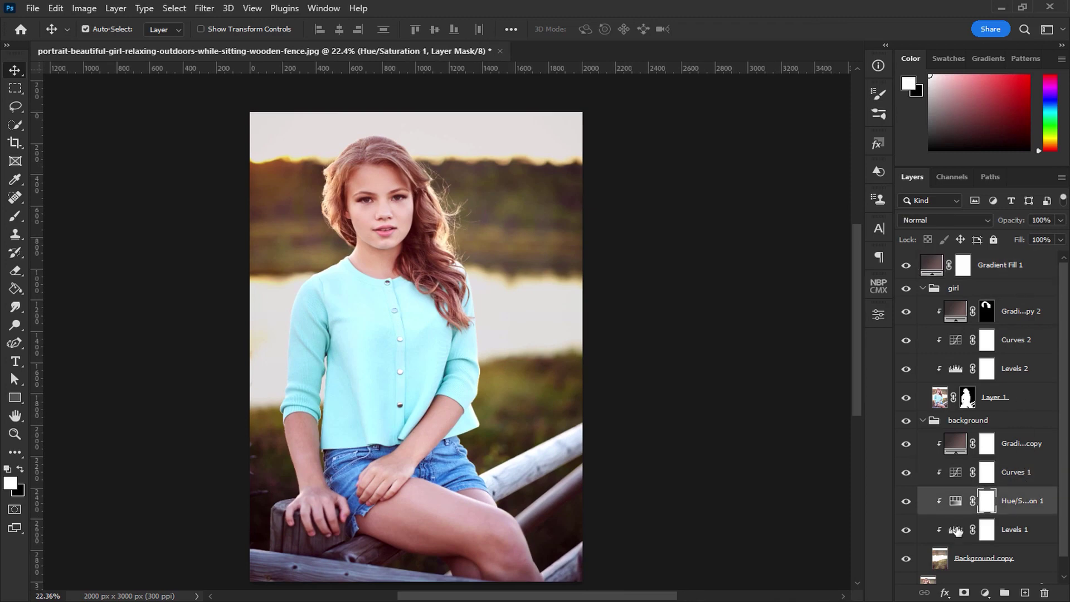
{"action": "double_click", "coordinate": [956, 529]}
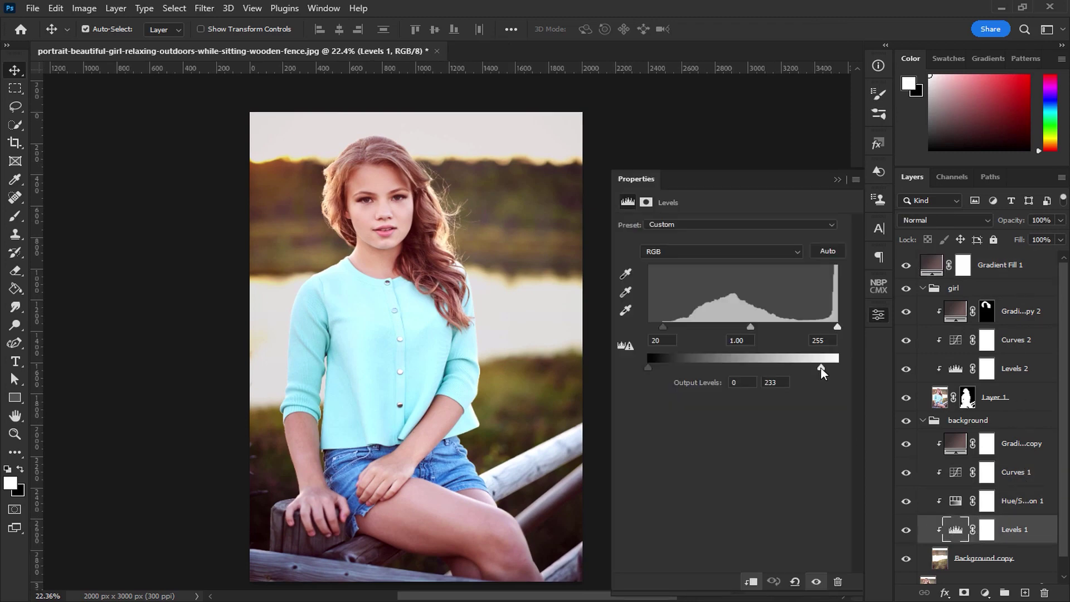
{"action": "mouse_move", "coordinate": [821, 368]}
{"action": "left_mouse_down"}
{"action": "mouse_move", "coordinate": [810, 368]}
{"action": "mouse_move", "coordinate": [837, 370]}
{"action": "mouse_move", "coordinate": [817, 372]}
{"action": "left_mouse_up"}
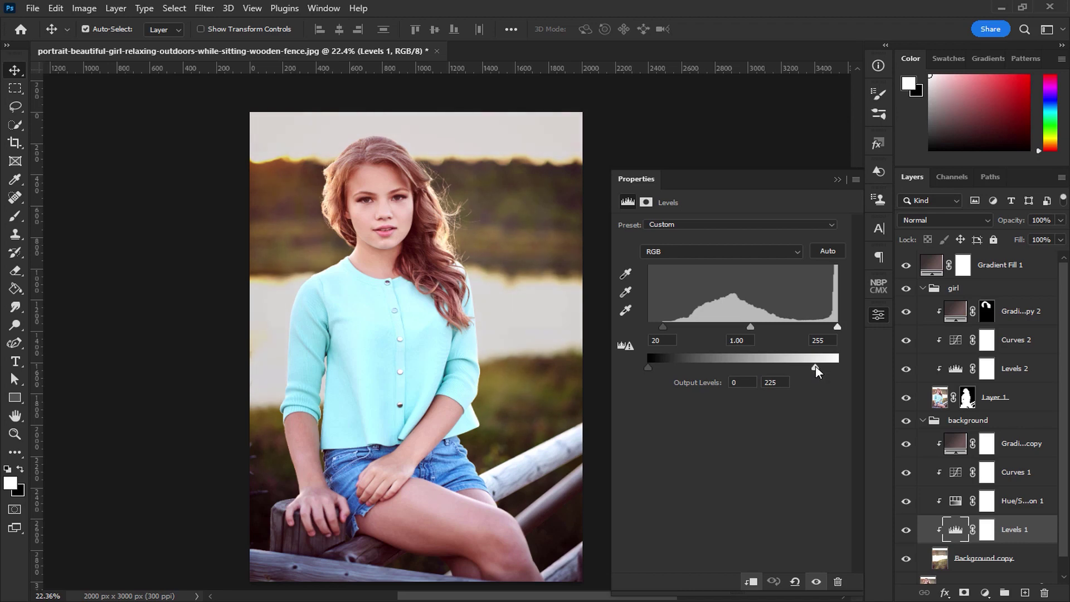
{"action": "left_click", "coordinate": [837, 180]}
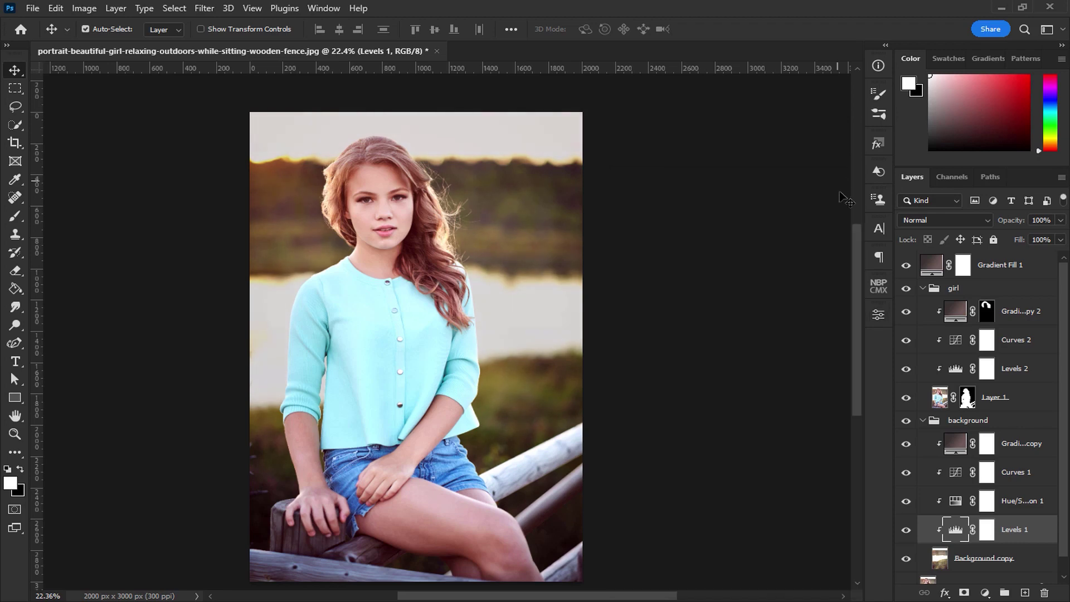
Collapse the background and girl groups in the layer stack.
{"action": "left_click", "coordinate": [935, 422]}
{"action": "left_click", "coordinate": [923, 421]}
{"action": "left_click", "coordinate": [923, 288]}
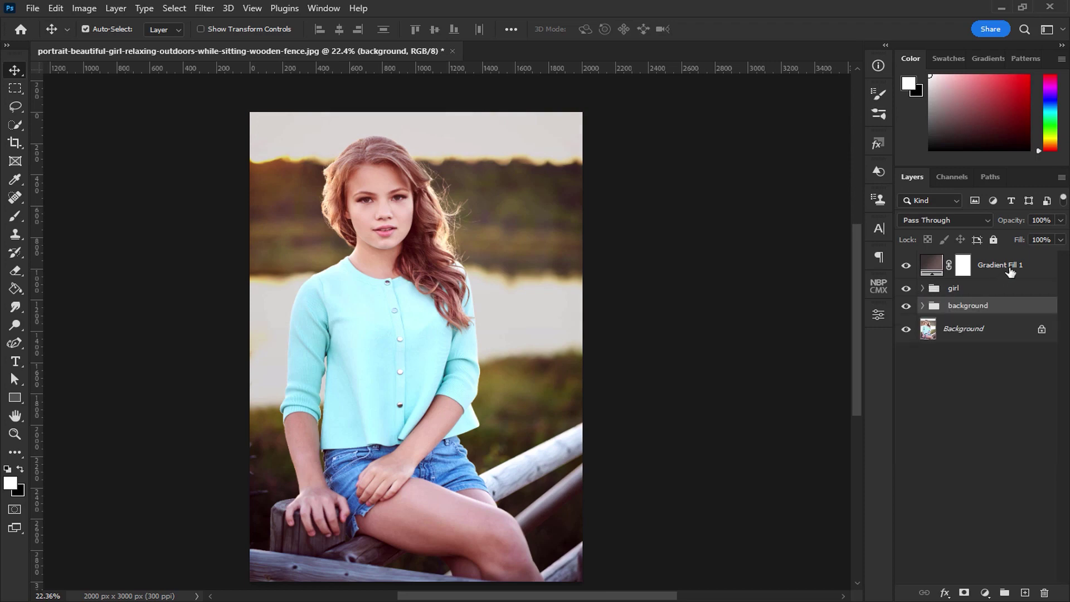
Add a Color Lookup adjustment above Gradient Fill 1 and set its 3DLUT file to Crisp_Warm.look.
{"action": "left_click", "coordinate": [1011, 272]}
{"action": "left_click", "coordinate": [985, 593]}
{"action": "left_click", "coordinate": [992, 517]}
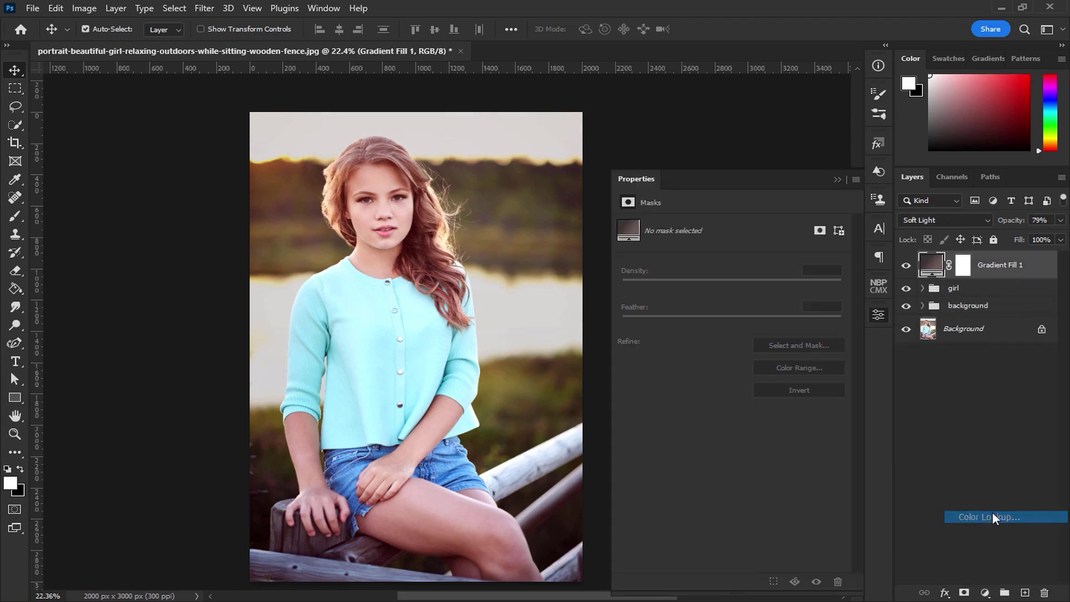
{"action": "left_click", "coordinate": [744, 226]}
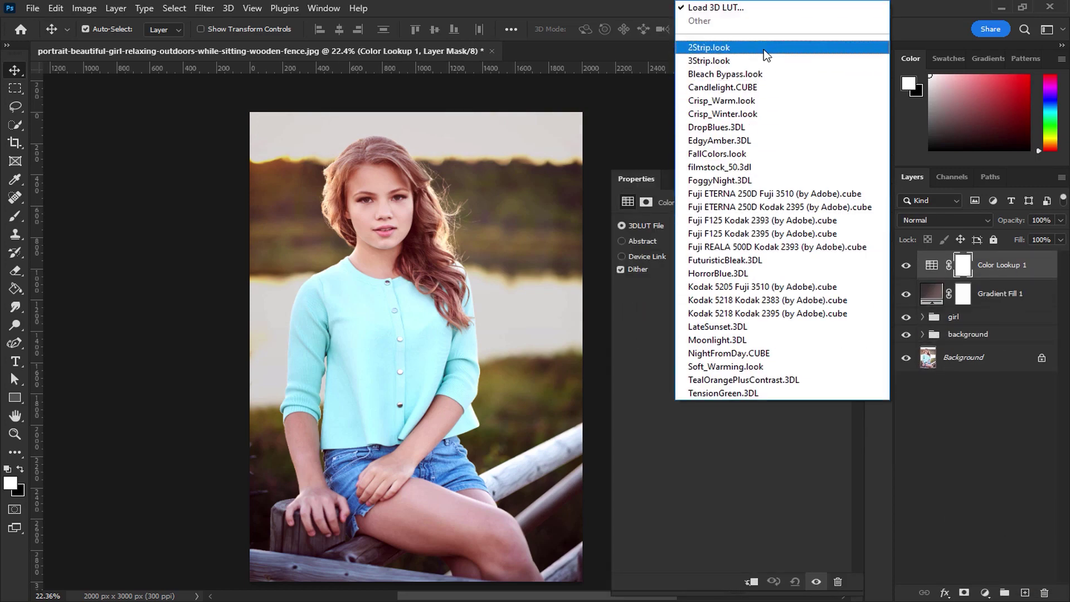
{"action": "left_click", "coordinate": [764, 50]}
{"action": "key", "text": "Down"}
{"action": "key", "text": "Down"}
{"action": "key", "text": "Down"}
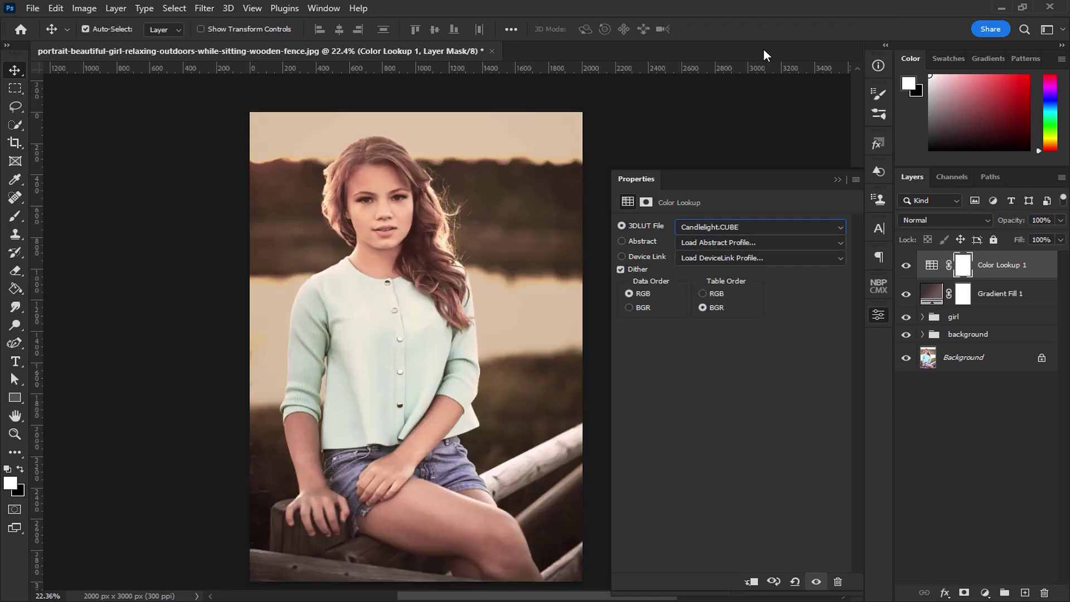
{"action": "key", "text": "Down"}
{"action": "key", "text": "Down"}
{"action": "key", "text": "Down"}
{"action": "key", "text": "Down"}
{"action": "key", "text": "Down"}
{"action": "key", "text": "Down"}
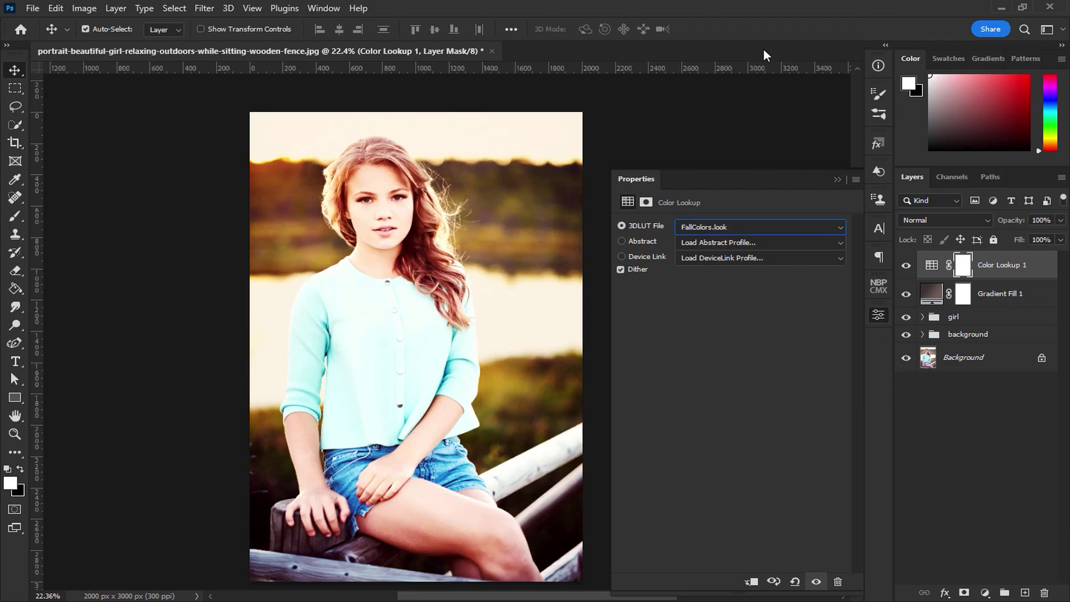
{"action": "key", "text": "Up"}
{"action": "key", "text": "Up"}
{"action": "key", "text": "Up"}
{"action": "key", "text": "Up"}
{"action": "key", "text": "Up"}
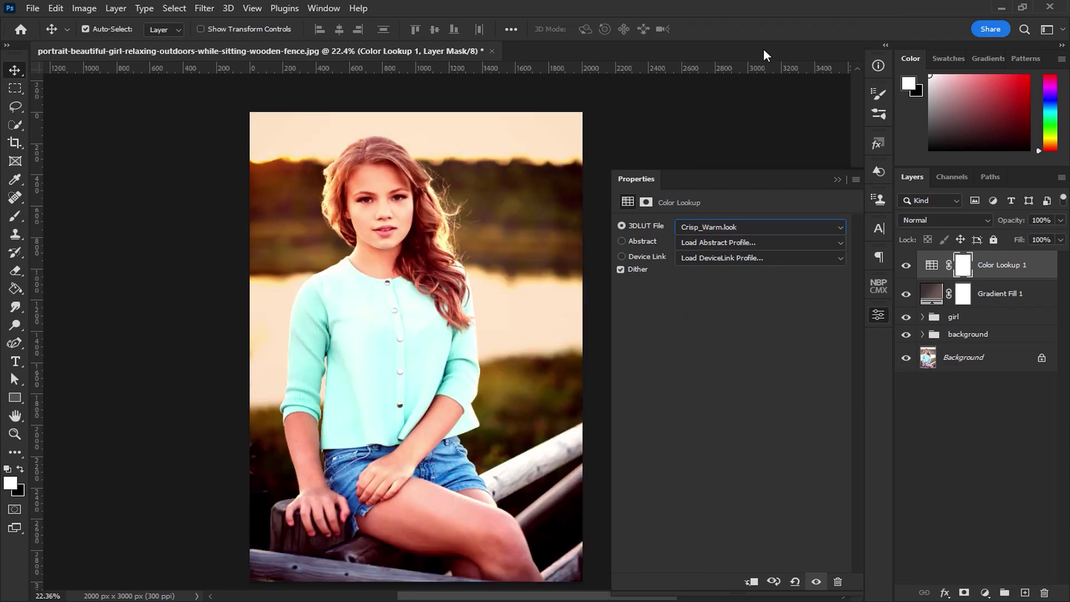
{"action": "left_click", "coordinate": [837, 180]}
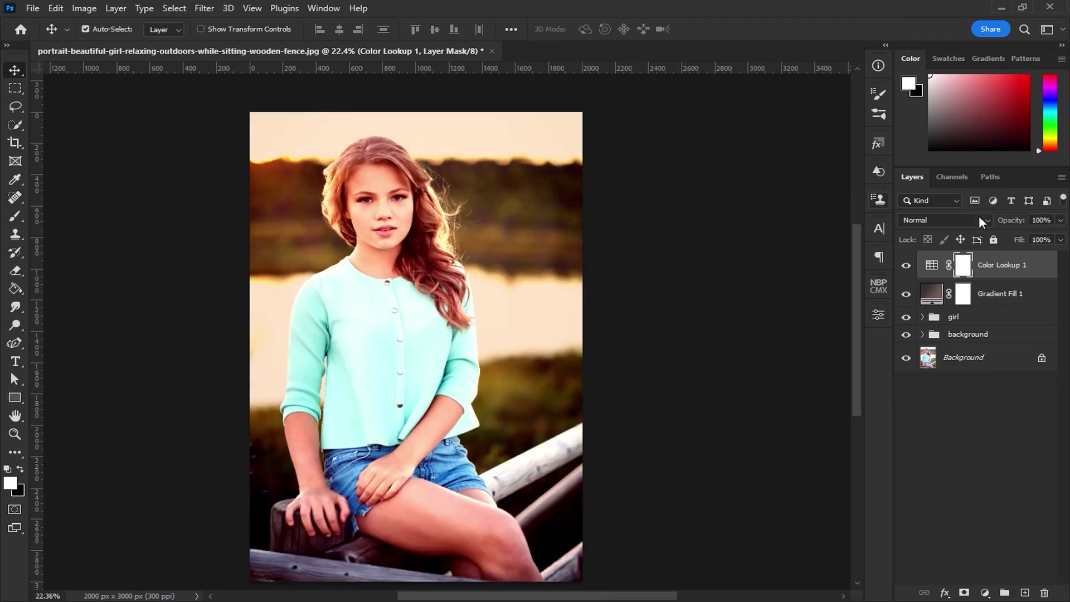
Reduce the Color Lookup layer's opacity to 10% and check its effect on the portrait.
{"action": "left_click", "coordinate": [1061, 220]}
{"action": "left_click_drag", "start_coordinate": [1060, 237], "coordinate": [995, 240]}
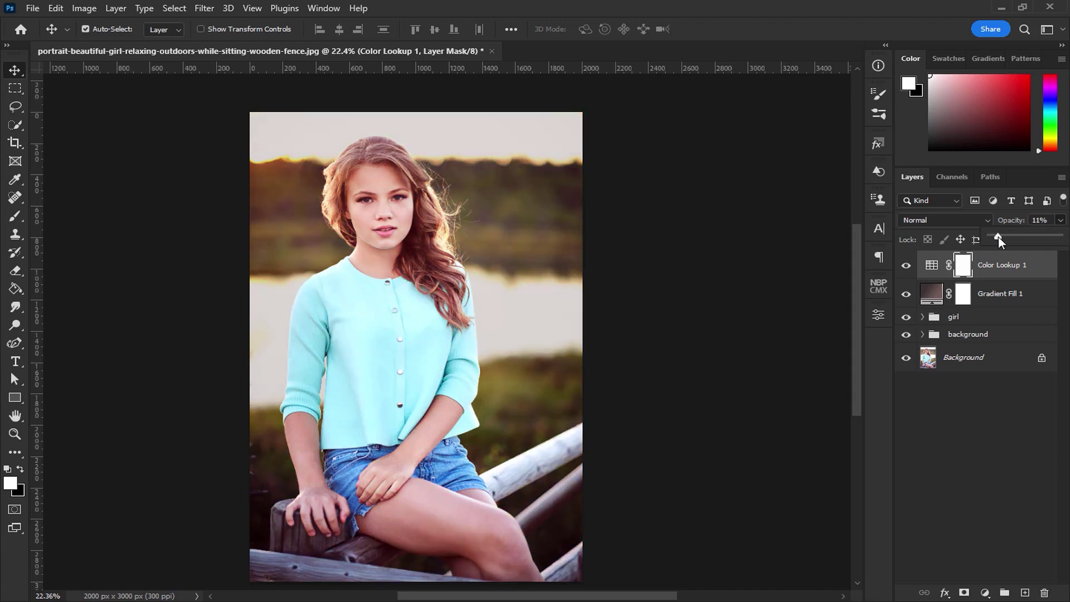
{"action": "left_click_drag", "start_coordinate": [999, 236], "coordinate": [999, 236]}
{"action": "type", "text": "10"}
{"action": "left_click", "coordinate": [947, 379]}
{"action": "left_click", "coordinate": [908, 267]}
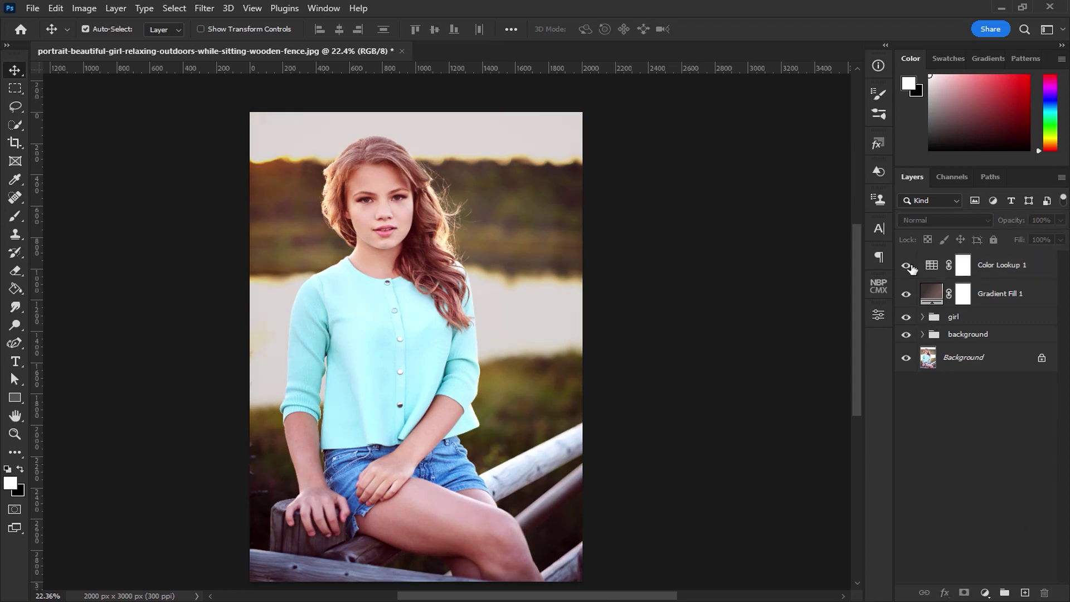
Group the Color Lookup, Gradient Fill 1, girl and background items together and compare the result with the original Background.
{"action": "scroll", "coordinate": [635, 304], "scroll_direction": "up", "scroll_amount": 1}
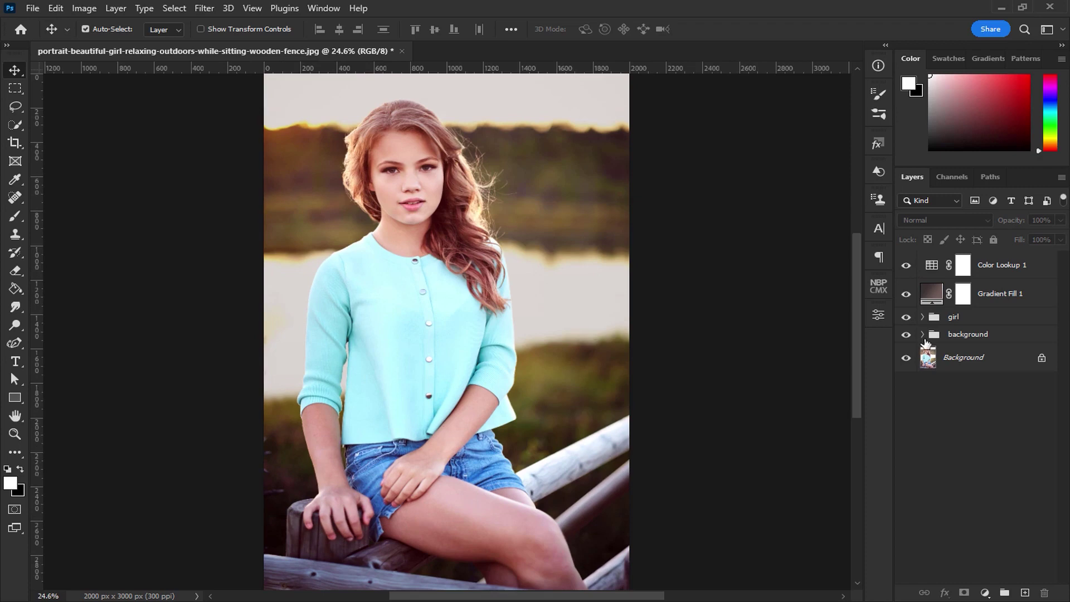
{"action": "left_click", "coordinate": [968, 334]}
{"action": "left_click", "coordinate": [1003, 270], "text": "shift"}
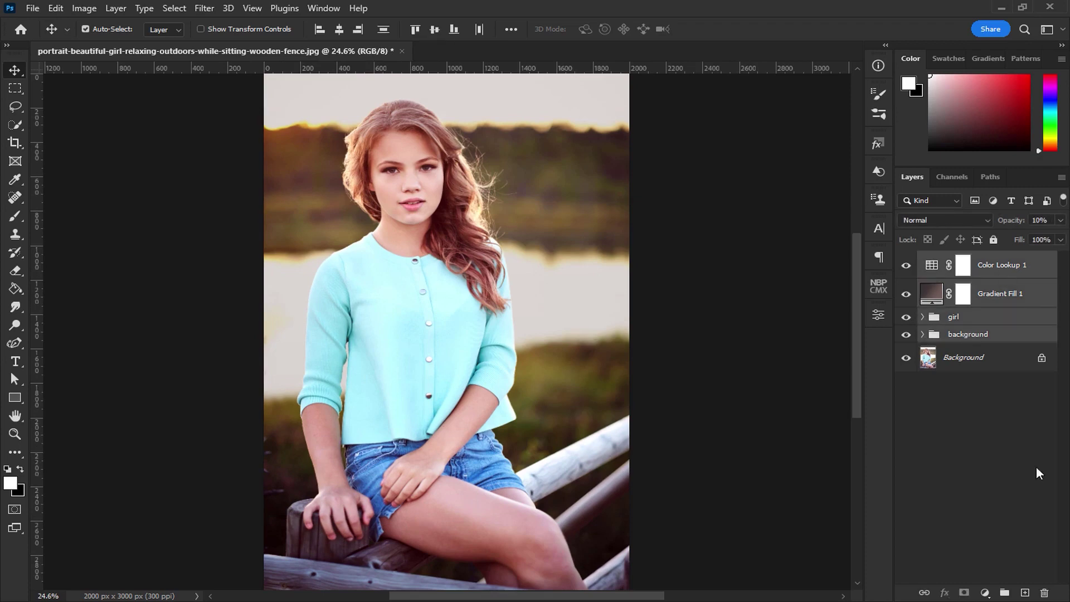
{"action": "left_click", "coordinate": [1006, 593]}
{"action": "left_click", "coordinate": [905, 287], "text": "alt"}
{"action": "left_click", "coordinate": [905, 287], "text": "alt"}
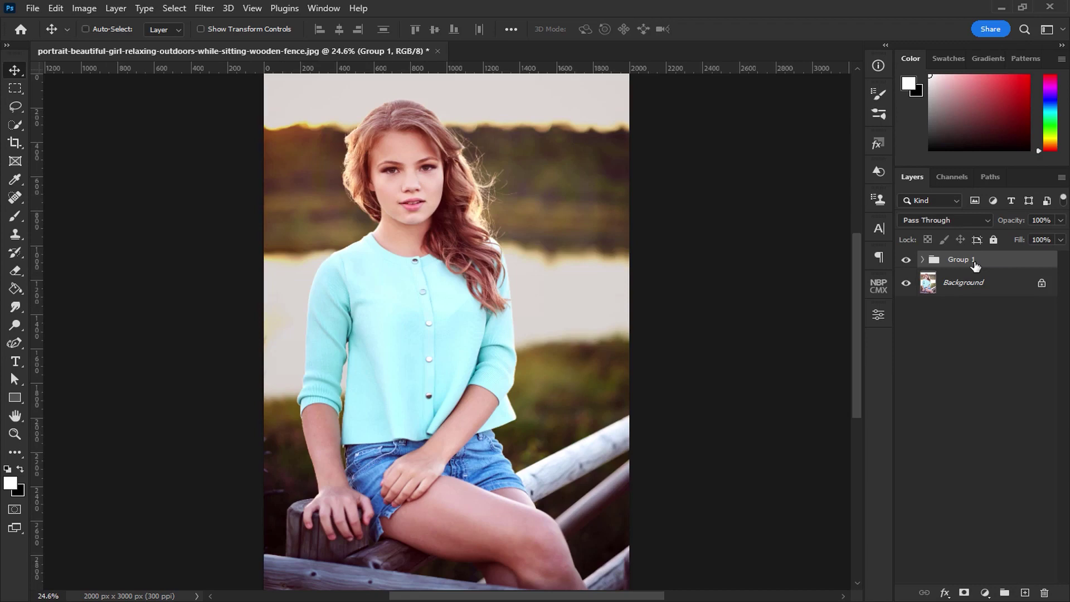
Stamp all visible layers into a new top layer, hide Group 1, and convert the stamped layer for smart filters.
{"action": "key", "text": "ctrl+shift+alt+e"}
{"action": "left_click", "coordinate": [906, 288]}
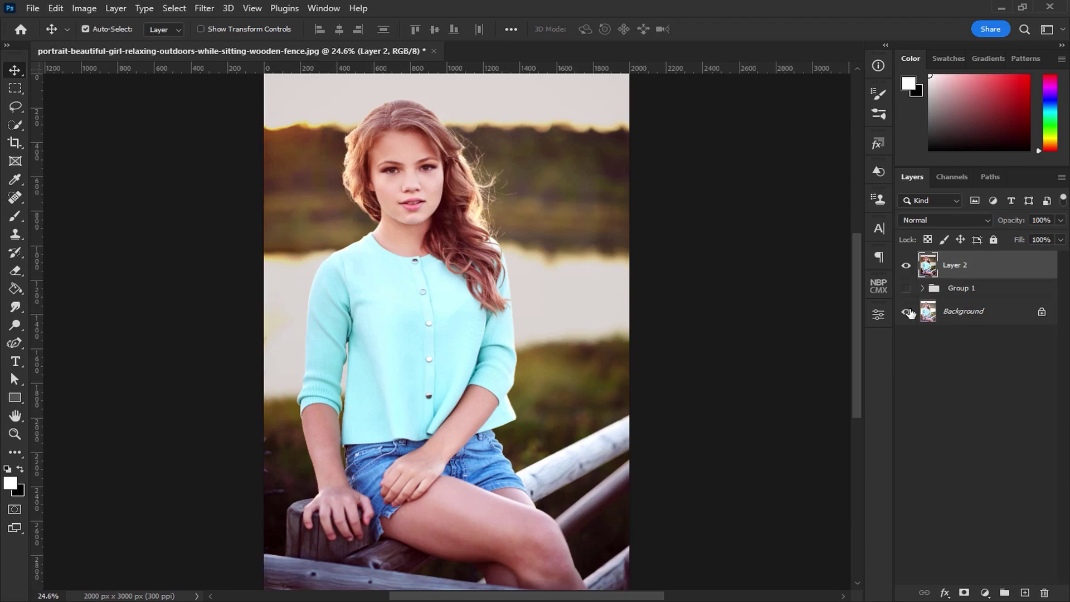
{"action": "left_click", "coordinate": [204, 8]}
{"action": "left_click", "coordinate": [222, 44]}
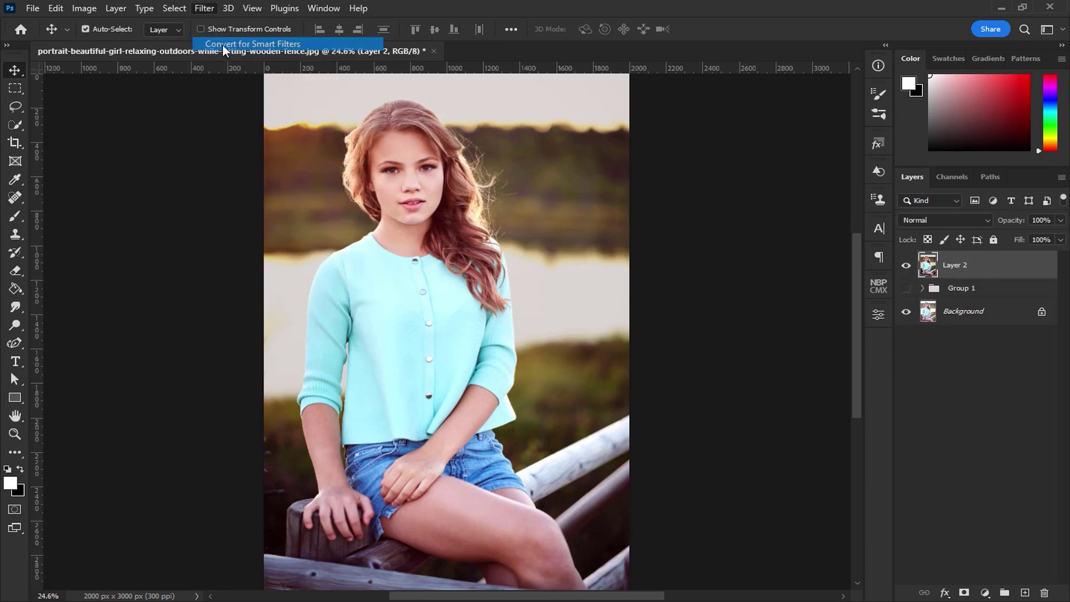
Apply the CN16 preset from Style: Cinematic II to the stamped layer in the Camera Raw Filter.
{"action": "left_click", "coordinate": [199, 9]}
{"action": "left_click", "coordinate": [243, 113]}
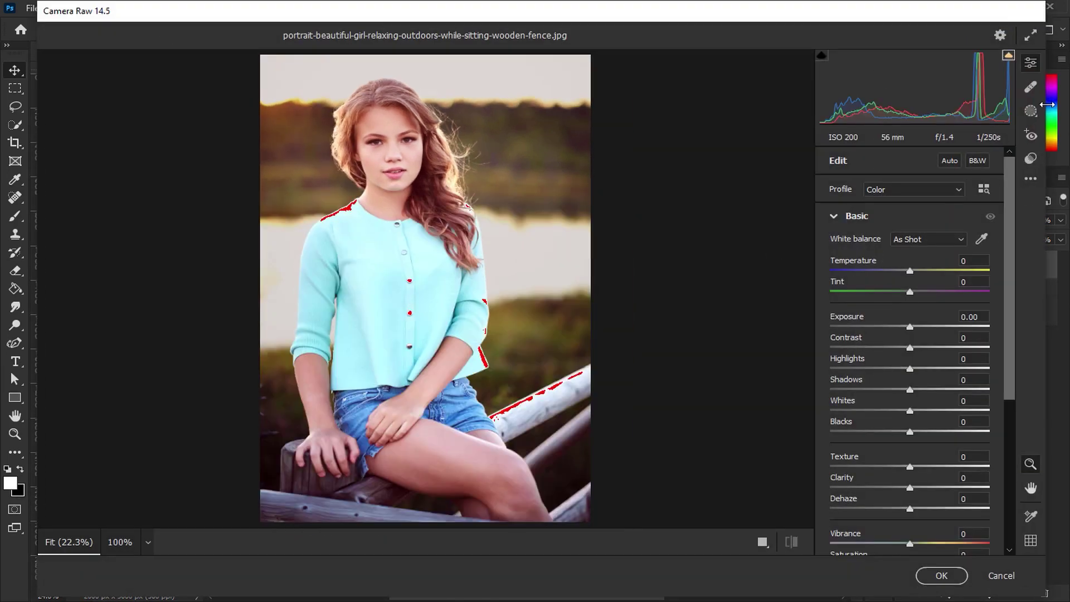
{"action": "left_click", "coordinate": [1031, 159]}
{"action": "scroll", "coordinate": [937, 270], "scroll_direction": "down", "scroll_amount": 3}
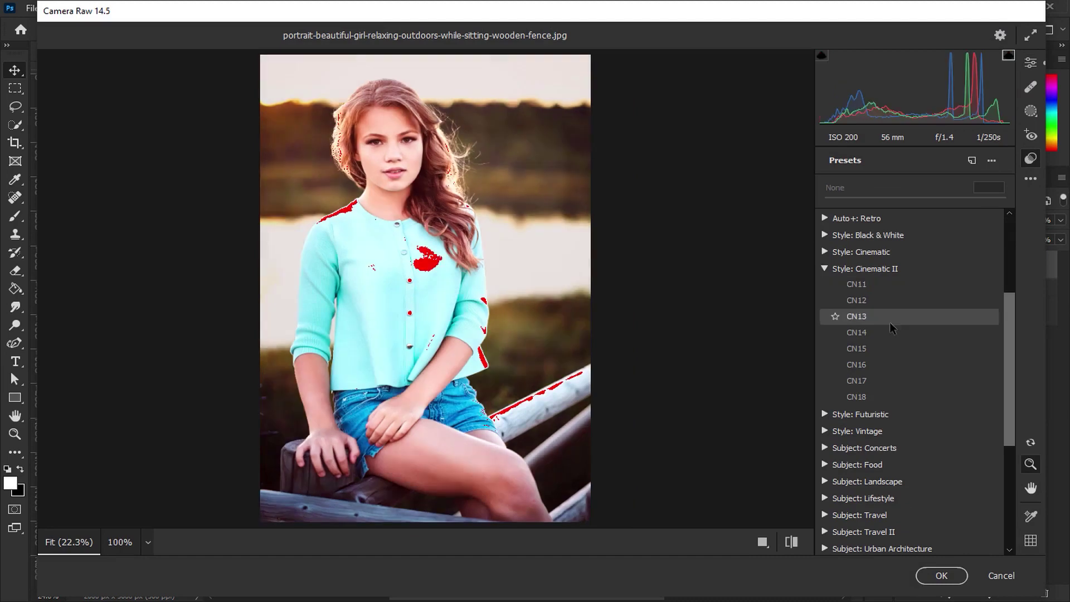
{"action": "left_click", "coordinate": [875, 365]}
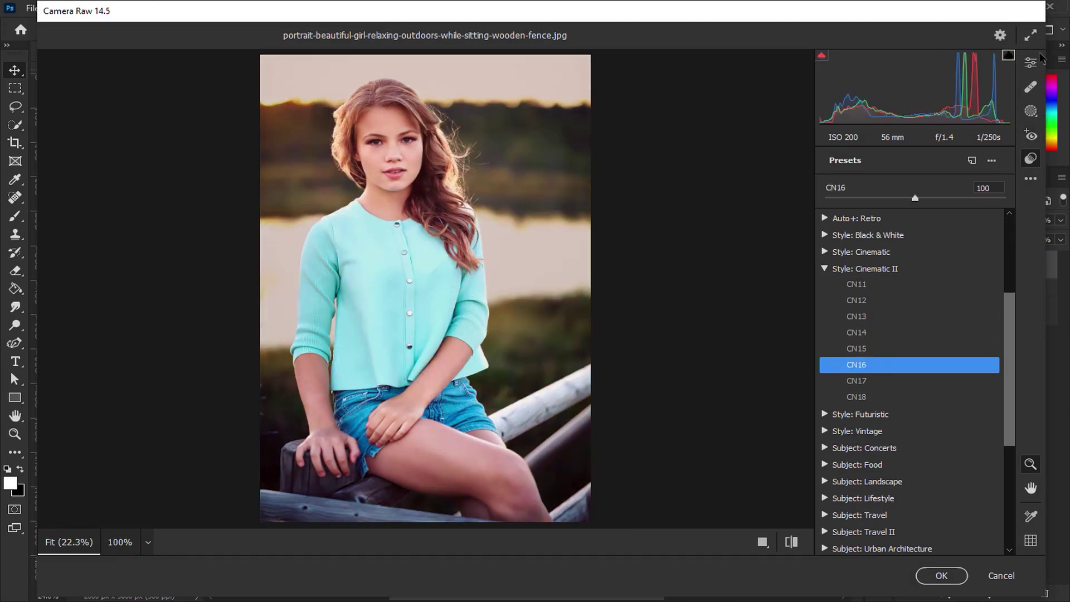
Set Basic exposure to +0.20, contrast +4, highlights -88, shadows +26, whites +21 and blacks -3 for the stamped layer.
{"action": "key", "text": "e"}
{"action": "left_click_drag", "start_coordinate": [910, 327], "coordinate": [913, 328]}
{"action": "type", "text": "2"}
{"action": "left_click_drag", "start_coordinate": [909, 368], "coordinate": [946, 390]}
{"action": "left_click_drag", "start_coordinate": [873, 369], "coordinate": [839, 369]}
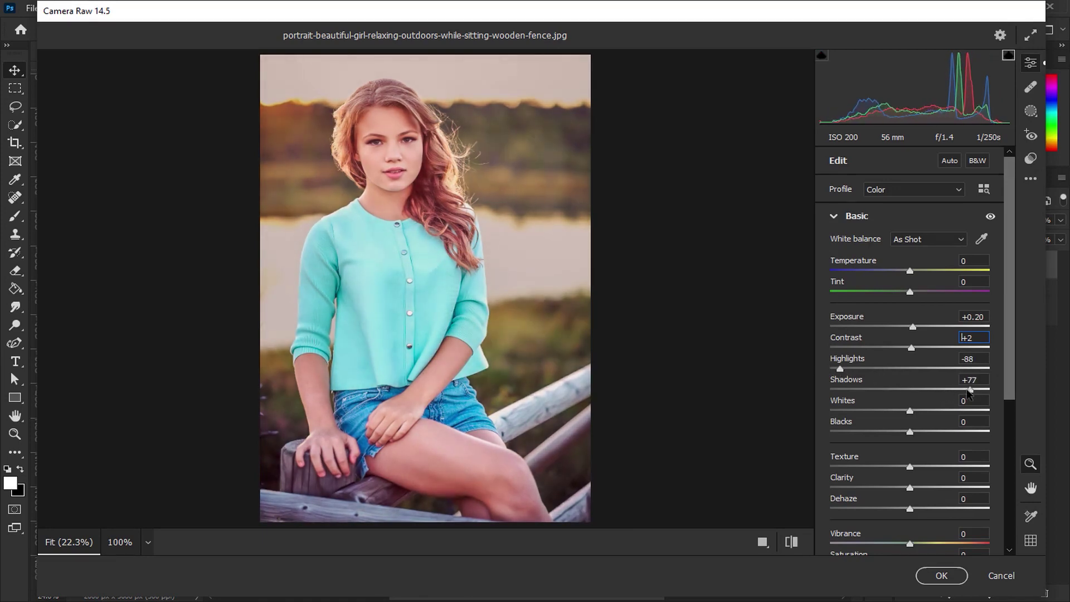
{"action": "left_click_drag", "start_coordinate": [946, 390], "coordinate": [930, 389]}
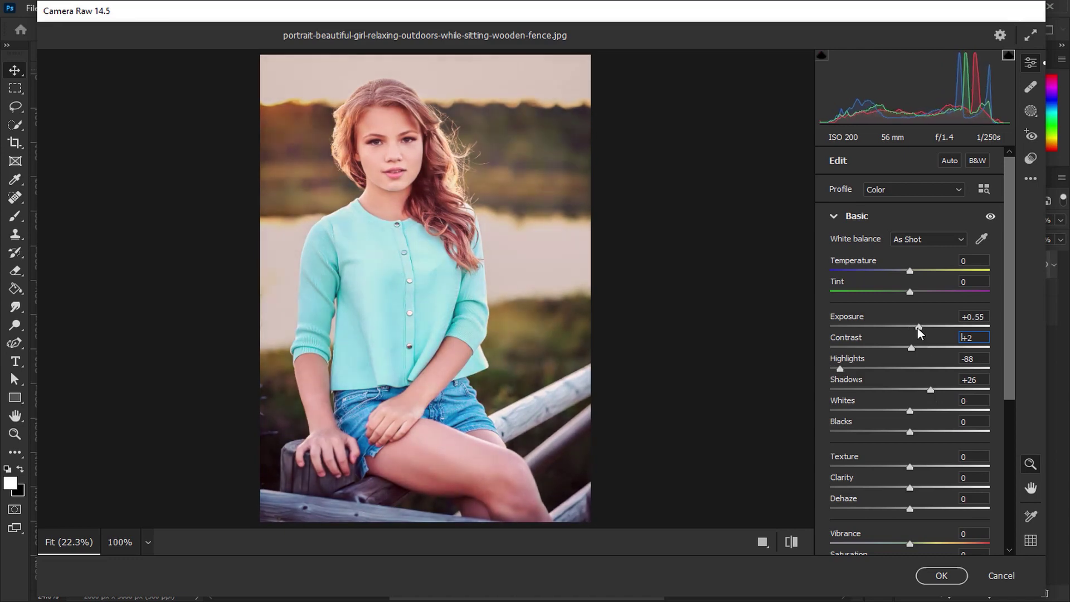
{"action": "double_click", "coordinate": [965, 338]}
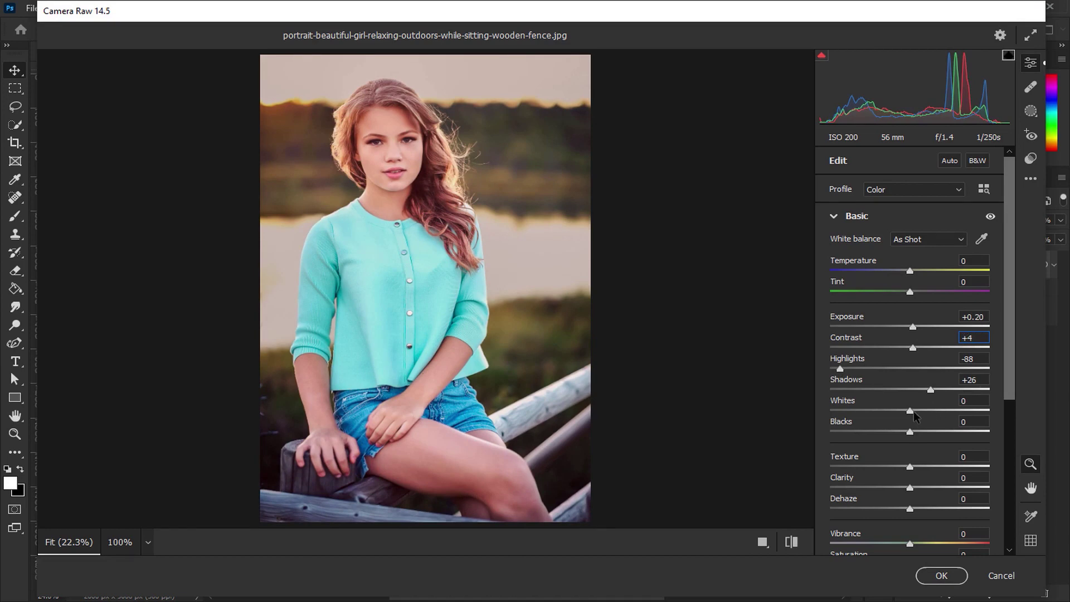
{"action": "mouse_move", "coordinate": [912, 415]}
{"action": "left_mouse_down"}
{"action": "mouse_move", "coordinate": [948, 415]}
{"action": "mouse_move", "coordinate": [913, 415]}
{"action": "mouse_move", "coordinate": [928, 418]}
{"action": "mouse_move", "coordinate": [909, 435]}
{"action": "left_mouse_up"}
Set the portrait's texture to +12, clarity to +5 and dehaze to +4.
{"action": "left_click", "coordinate": [980, 457]}
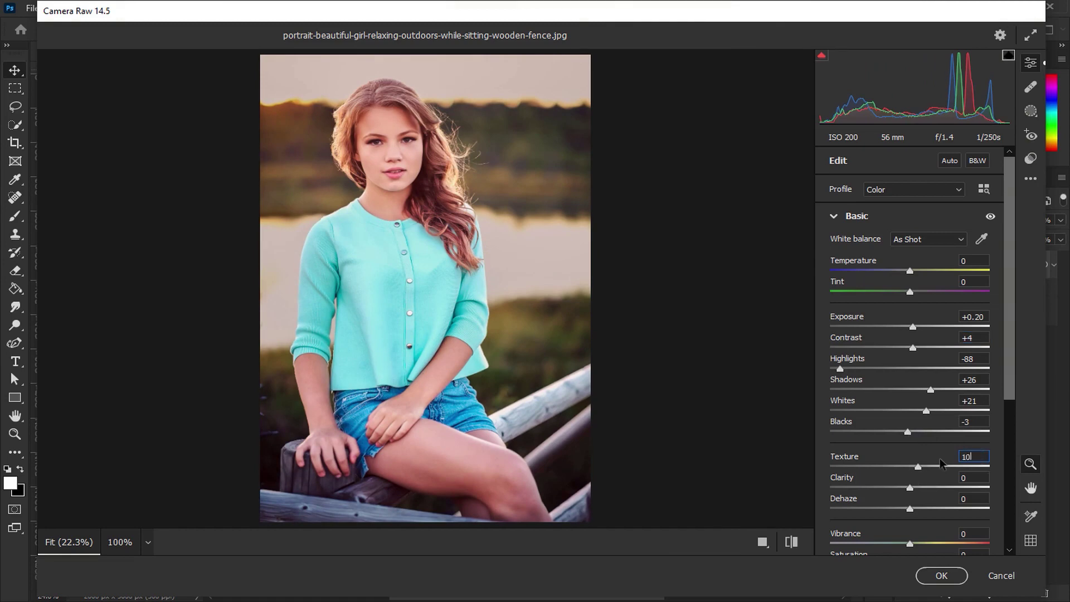
{"action": "key", "text": "Return"}
{"action": "mouse_move", "coordinate": [917, 492]}
{"action": "left_mouse_down"}
{"action": "mouse_move", "coordinate": [939, 490]}
{"action": "mouse_move", "coordinate": [916, 494]}
{"action": "left_mouse_up"}
{"action": "left_click", "coordinate": [961, 478]}
{"action": "type", "text": "8"}
{"action": "mouse_move", "coordinate": [910, 509]}
{"action": "left_mouse_down"}
{"action": "mouse_move", "coordinate": [895, 510]}
{"action": "mouse_move", "coordinate": [912, 514]}
{"action": "left_mouse_up"}
{"action": "left_click_drag", "start_coordinate": [976, 477], "coordinate": [963, 498]}
{"action": "type", "text": "5"}
{"action": "type", "text": "4"}
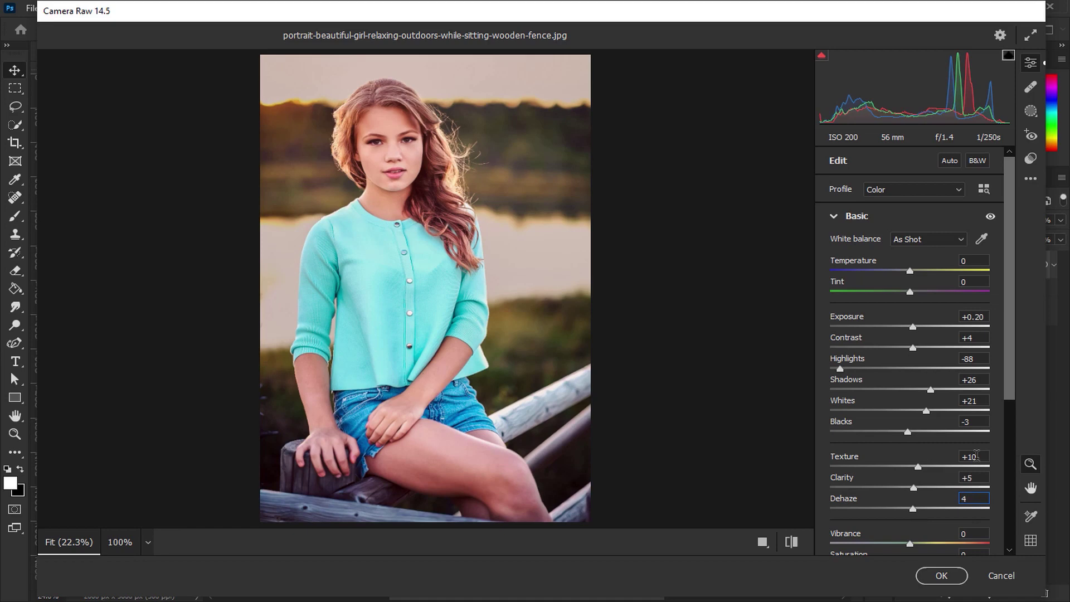
{"action": "left_click_drag", "start_coordinate": [920, 468], "coordinate": [922, 467]}
Add effects to the portrait with grain at 10 and vignetting at -20.
{"action": "left_click", "coordinate": [835, 217]}
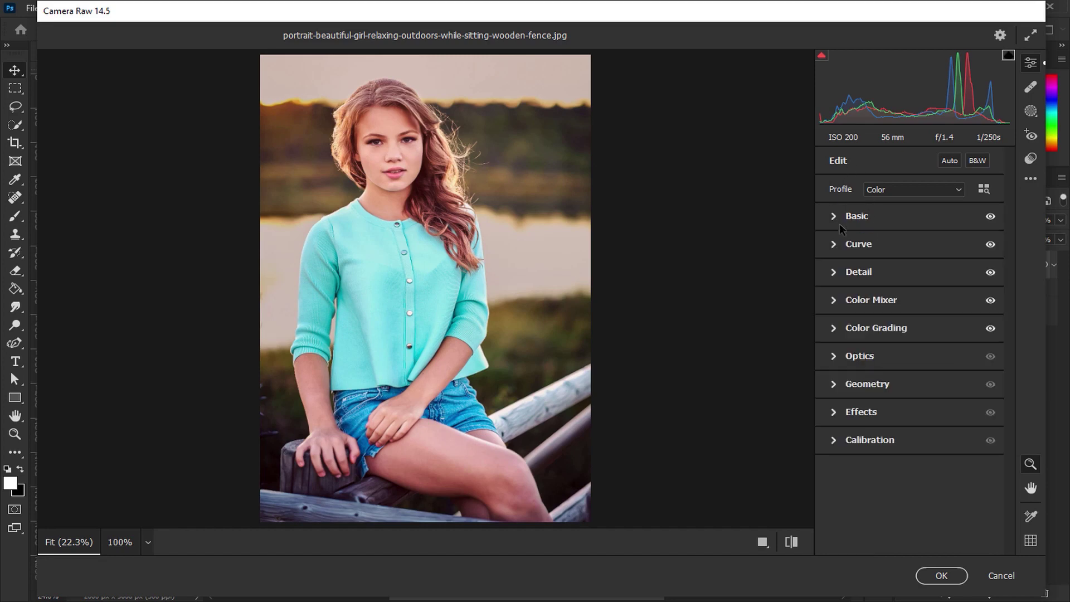
{"action": "left_click", "coordinate": [875, 411]}
{"action": "left_click", "coordinate": [947, 362]}
{"action": "type", "text": "10"}
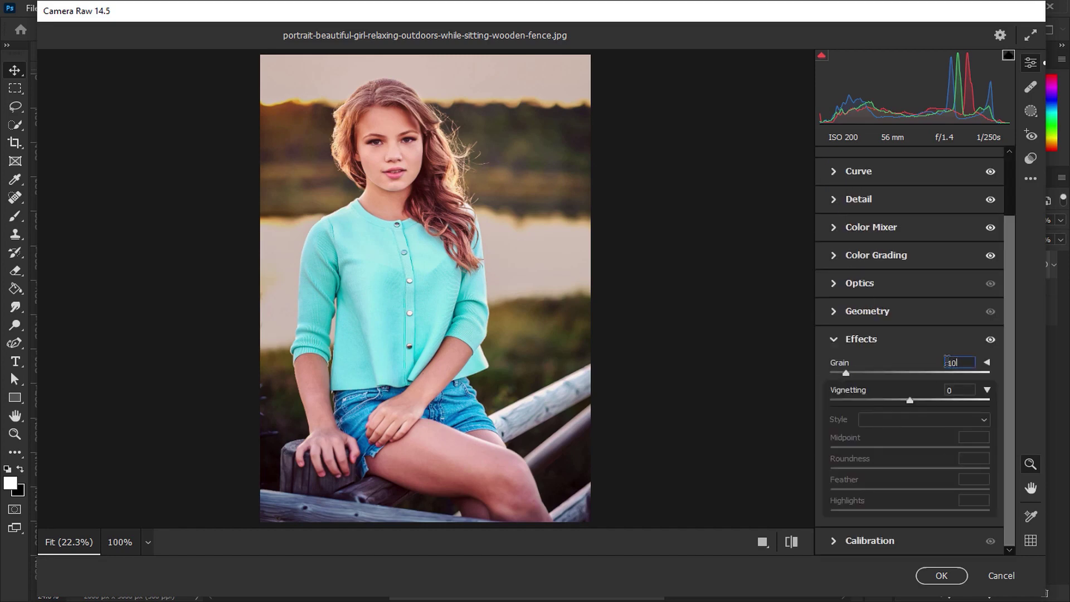
{"action": "left_click", "coordinate": [951, 389]}
{"action": "type", "text": "-20"}
{"action": "key", "text": "Return"}
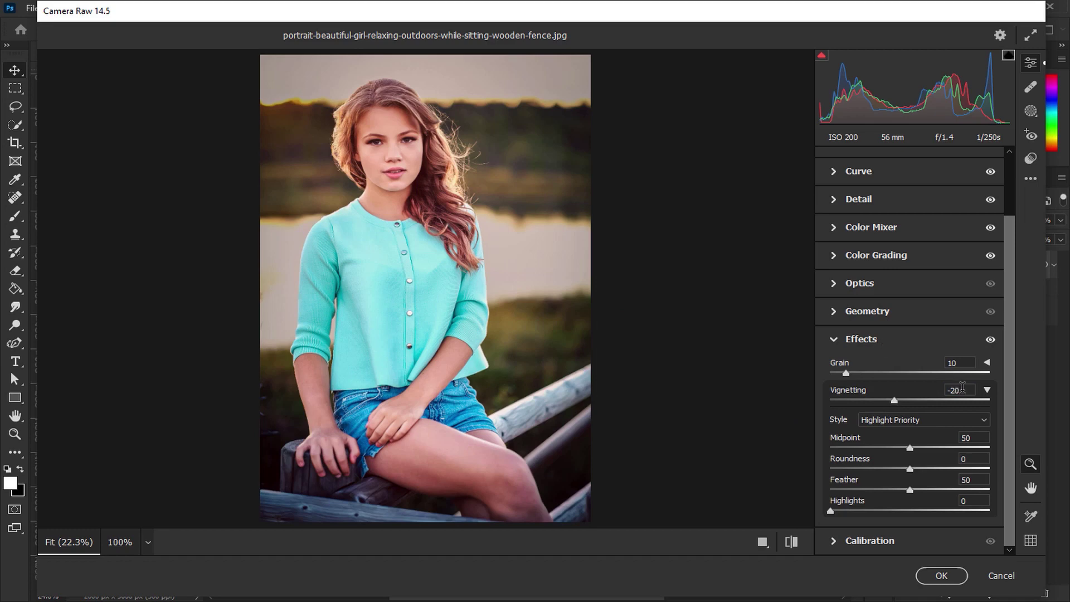
{"action": "left_click", "coordinate": [904, 339]}
Try a slightly lower exposure of +0.15 and return it to +0.20.
{"action": "left_click", "coordinate": [872, 217]}
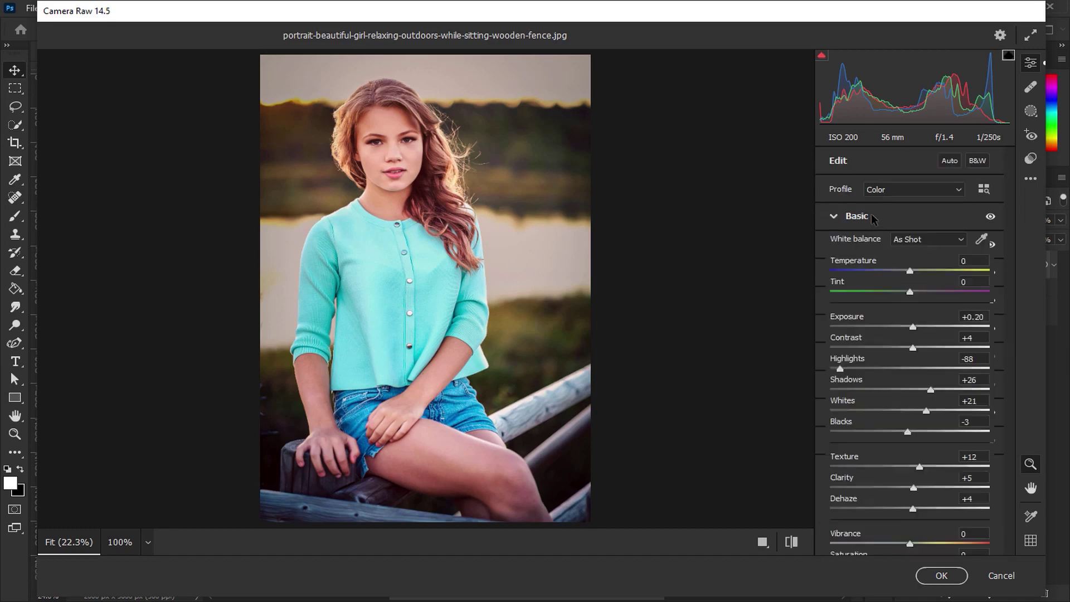
{"action": "mouse_move", "coordinate": [912, 288]}
{"action": "left_mouse_down"}
{"action": "mouse_move", "coordinate": [898, 289]}
{"action": "mouse_move", "coordinate": [915, 289]}
{"action": "left_mouse_up"}
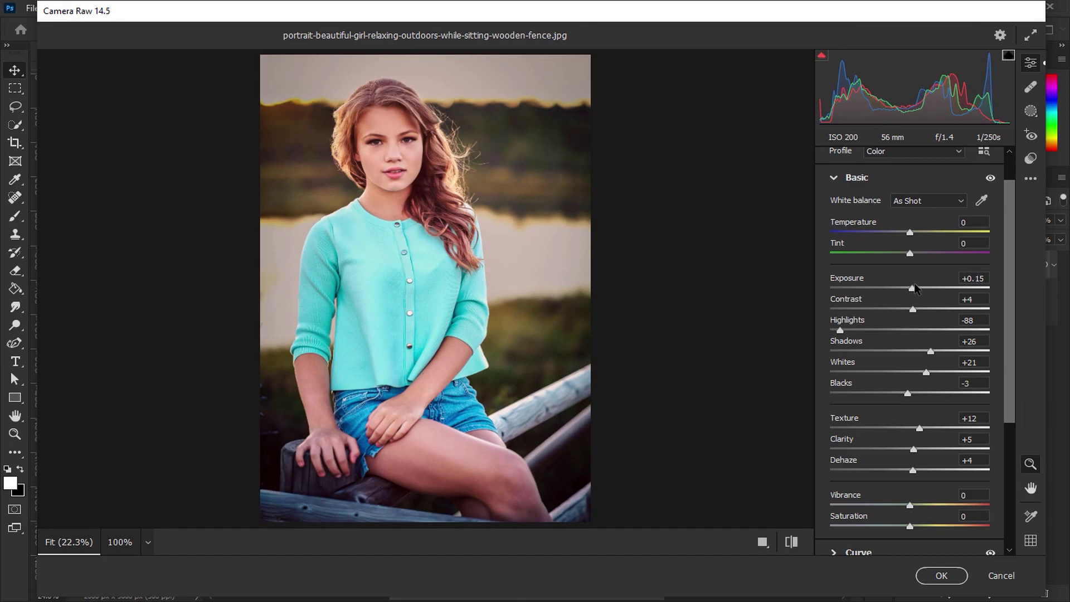
{"action": "left_click_drag", "start_coordinate": [915, 288], "coordinate": [915, 287]}
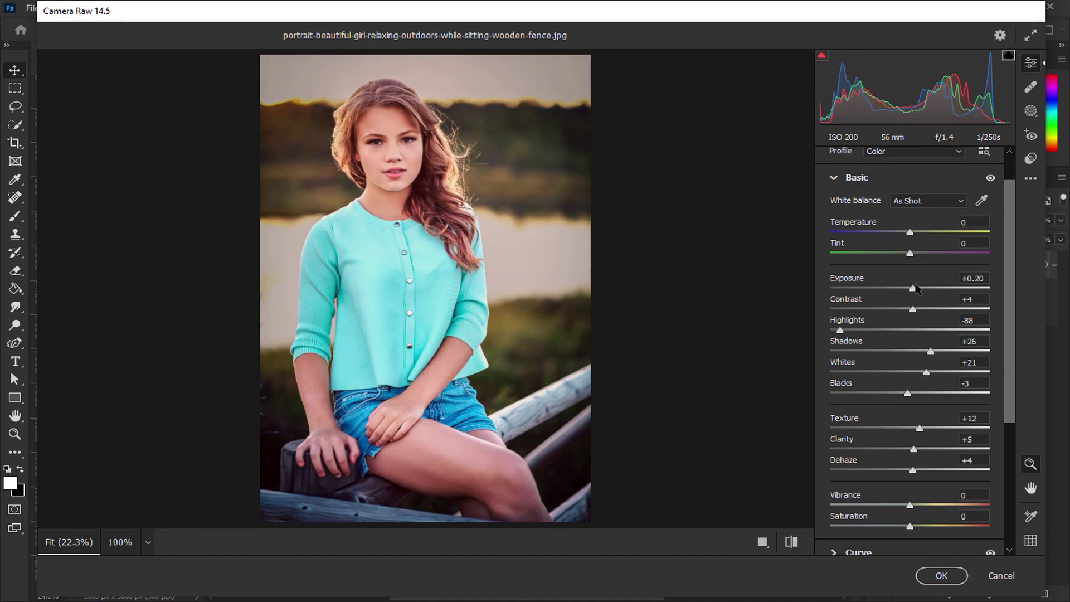
{"action": "left_click", "coordinate": [864, 178]}
Compare the current Camera Raw settings with the default ones and apply the filter to the stamped layer.
{"action": "left_click", "coordinate": [792, 542]}
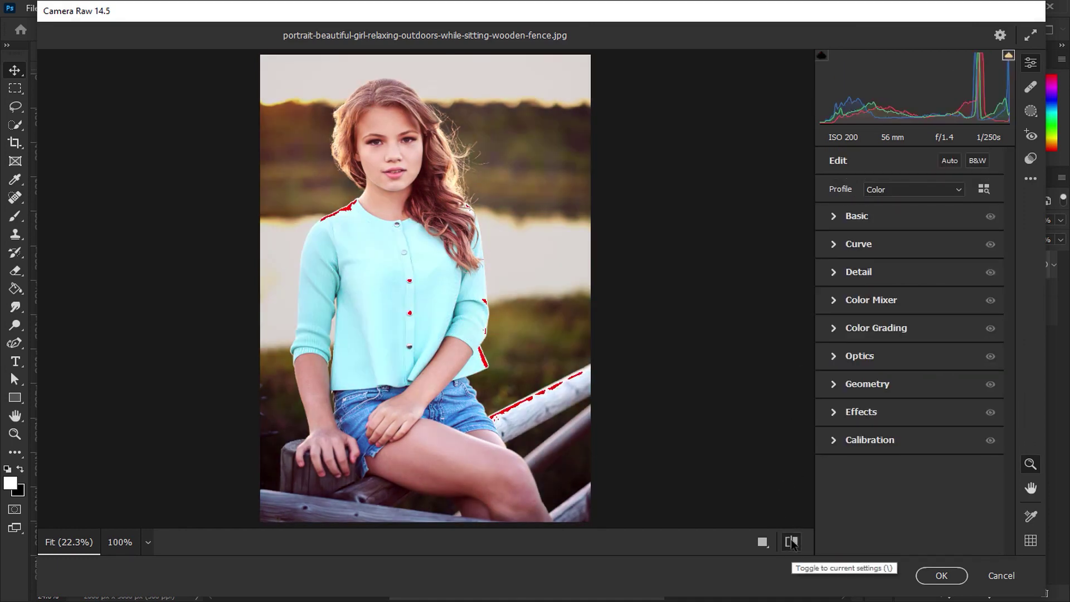
{"action": "left_click", "coordinate": [792, 542]}
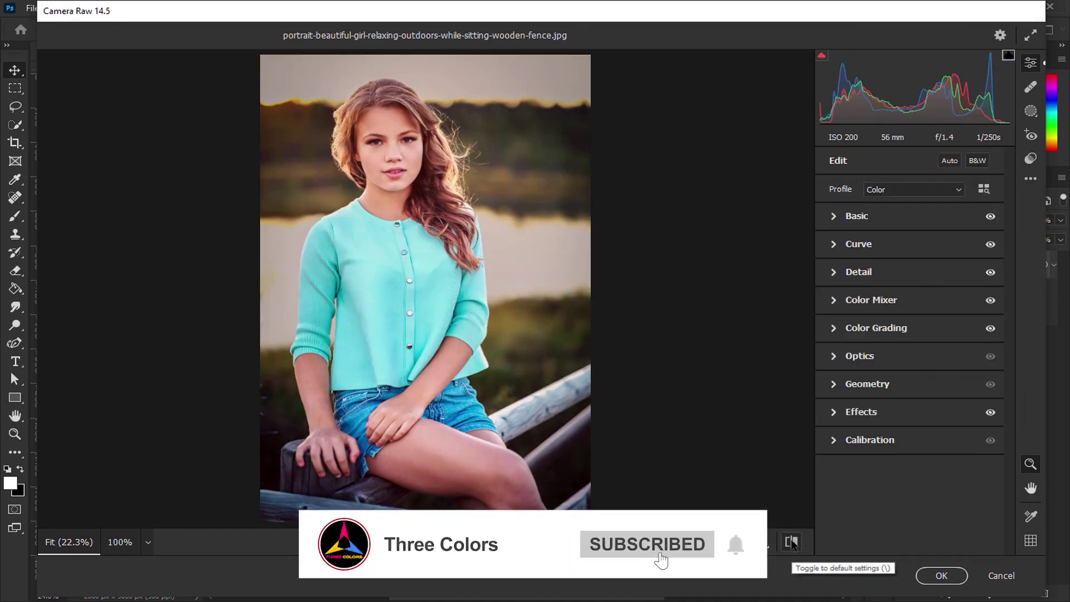
{"action": "left_click", "coordinate": [941, 575]}
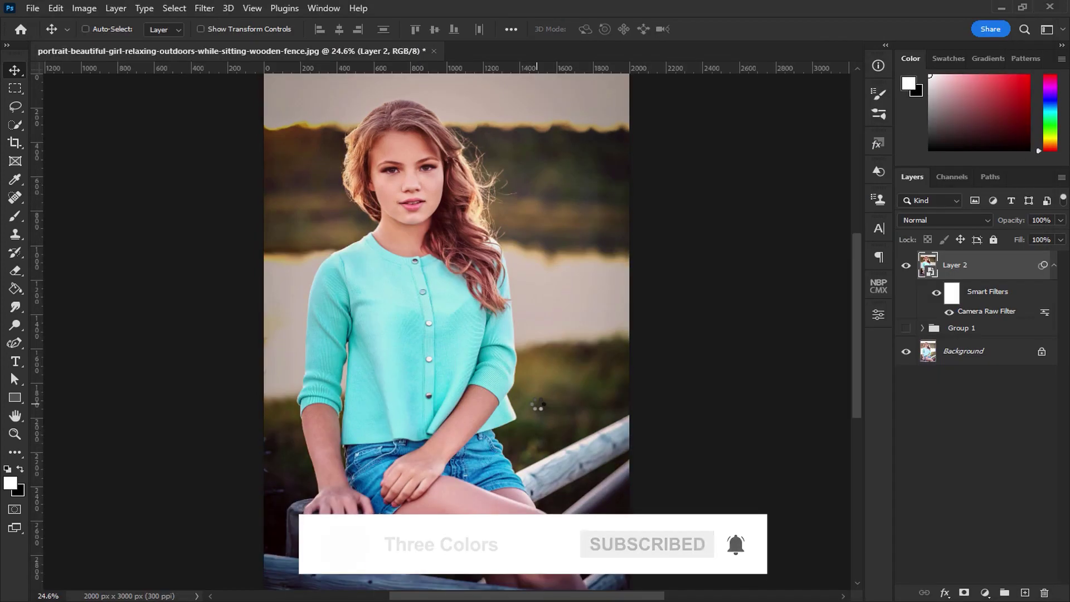
Compare the finished grade with the original Background, both on the whole portrait and close up on the face.
{"action": "left_click", "coordinate": [909, 355], "text": "alt"}
{"action": "left_click", "coordinate": [909, 355], "text": "alt"}
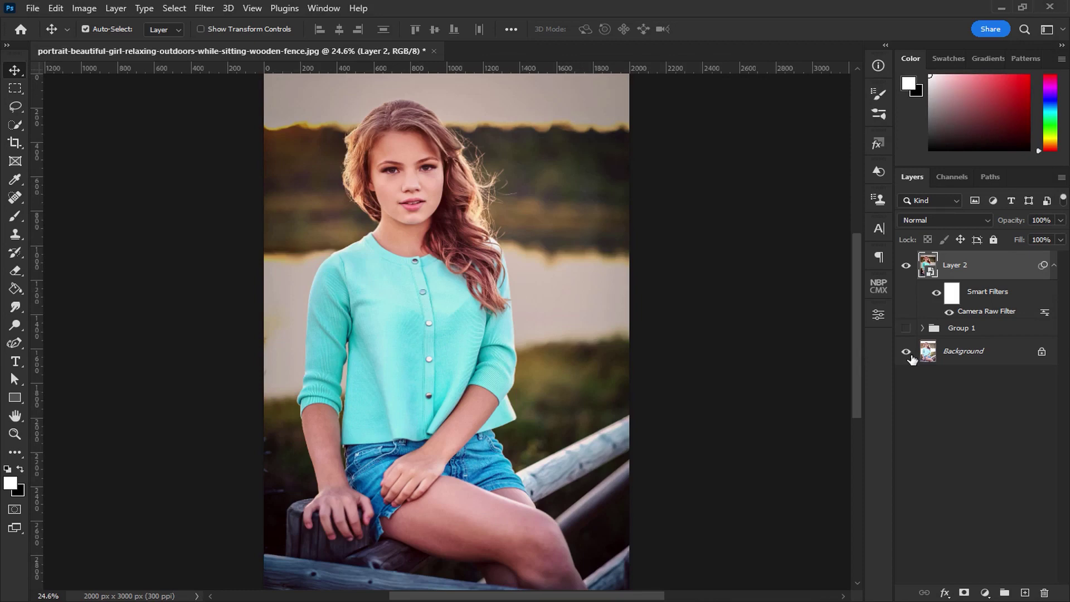
{"action": "left_click", "coordinate": [909, 355], "text": "alt"}
{"action": "left_click", "coordinate": [909, 355], "text": "alt"}
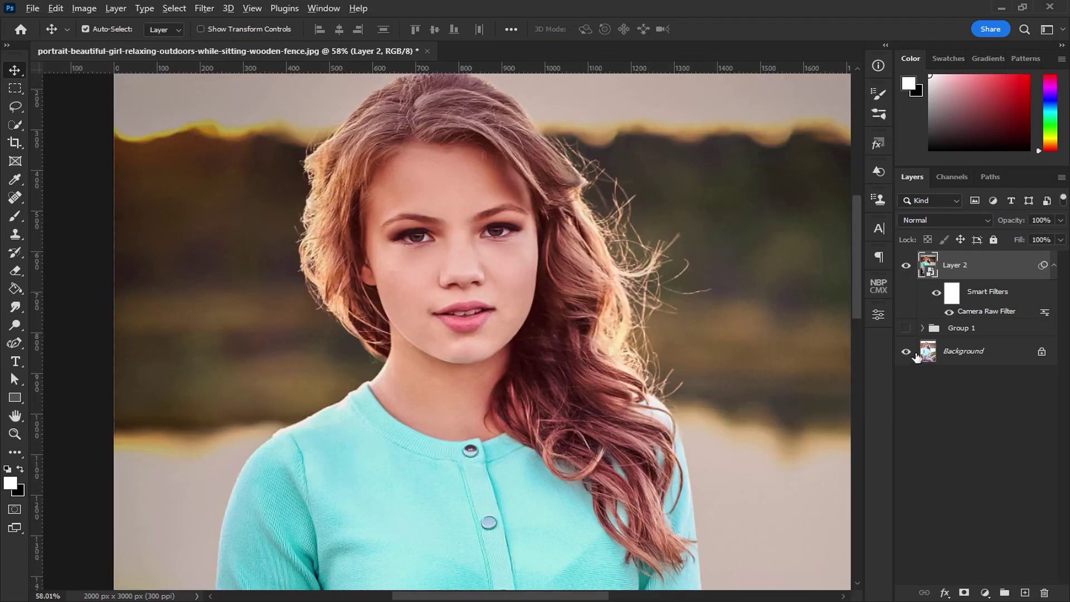
{"action": "left_click", "coordinate": [909, 357], "text": "alt"}
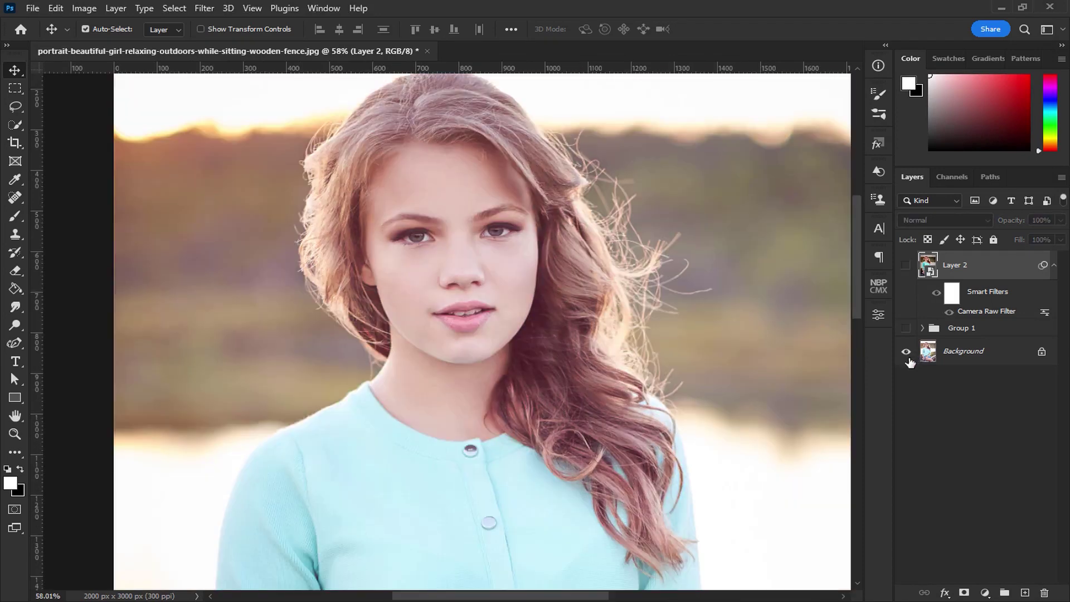
{"action": "left_click", "coordinate": [909, 356], "text": "alt"}
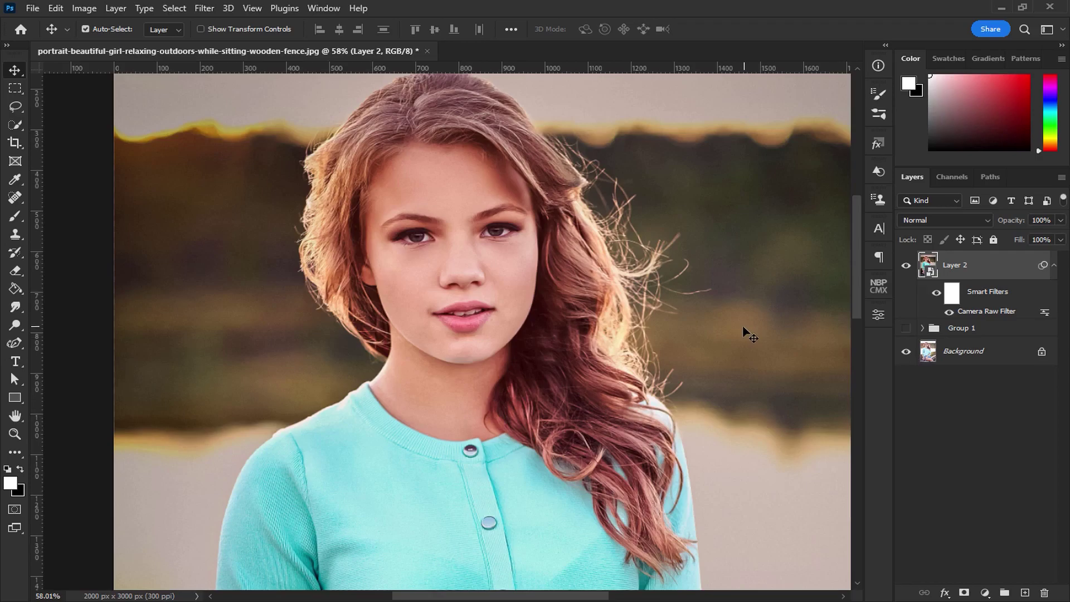
{"action": "key", "text": "ctrl+0"}
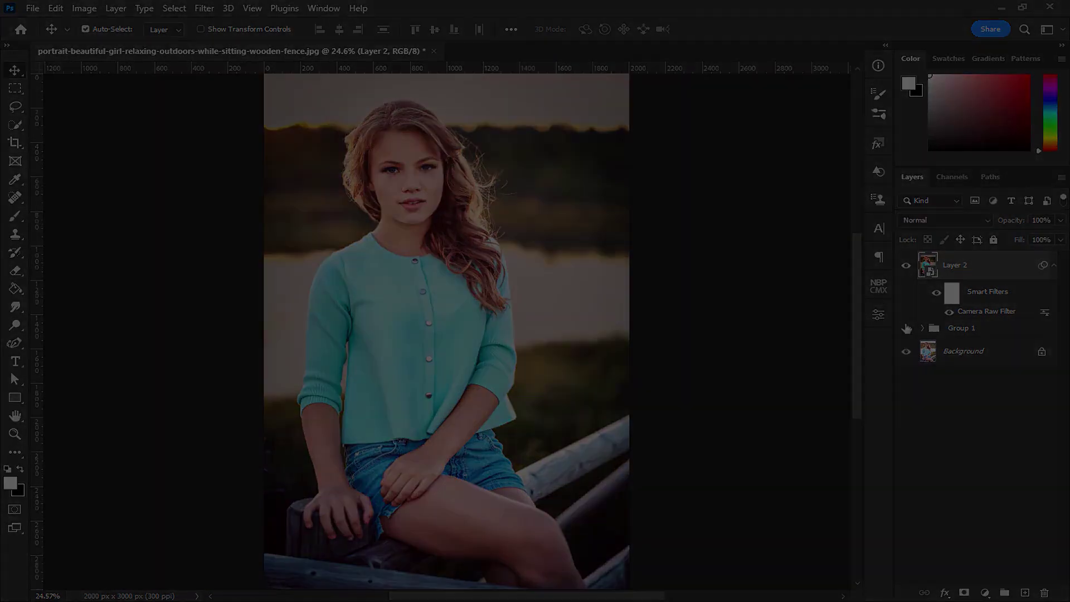